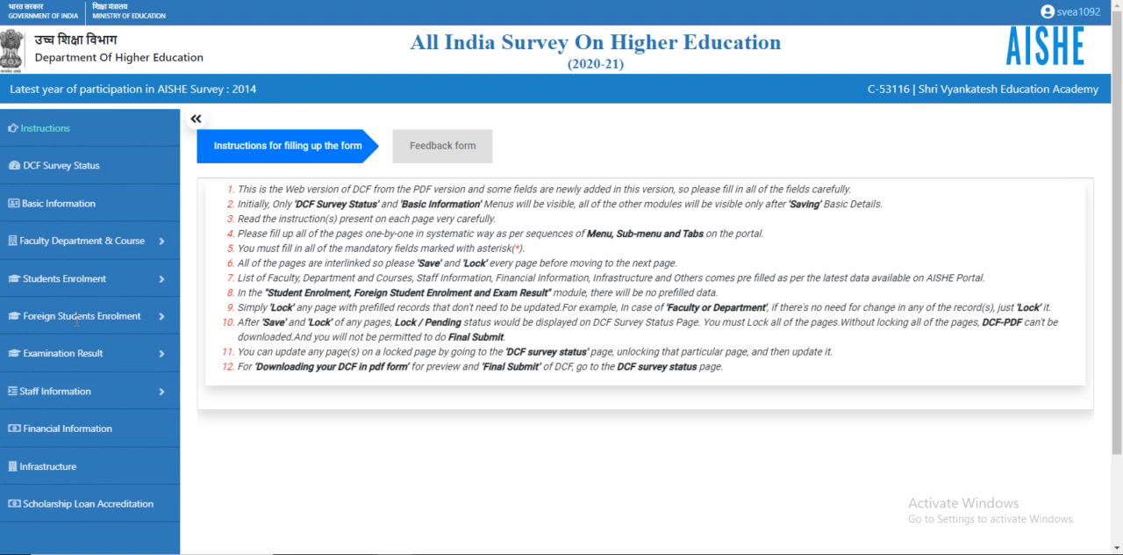
Step: Open the Foreign-Students-Enrollment-Regular-Course page and mark that foreign students are enrolled in the university
click(147, 319)
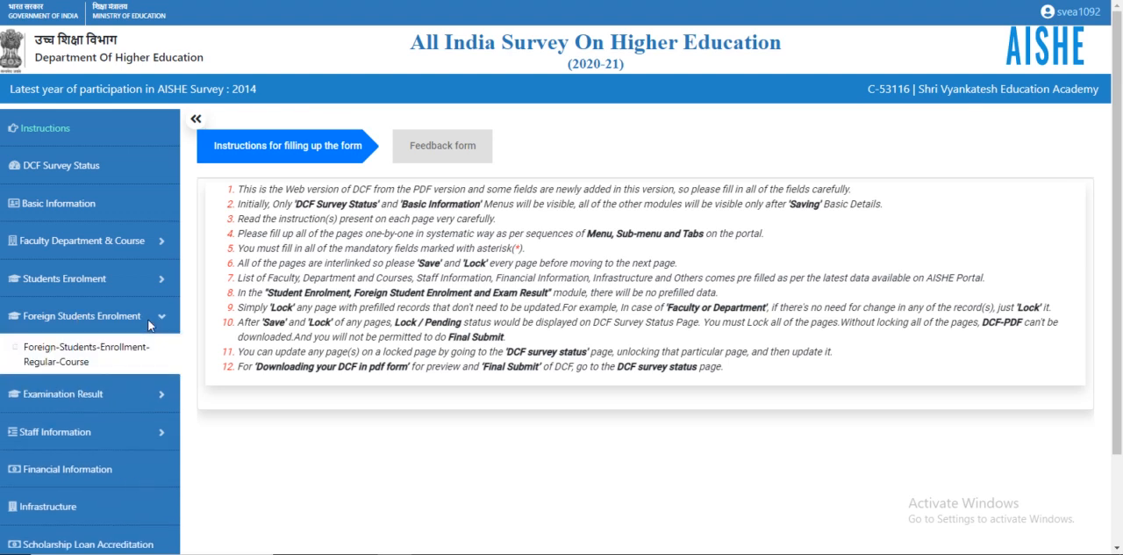
click(63, 355)
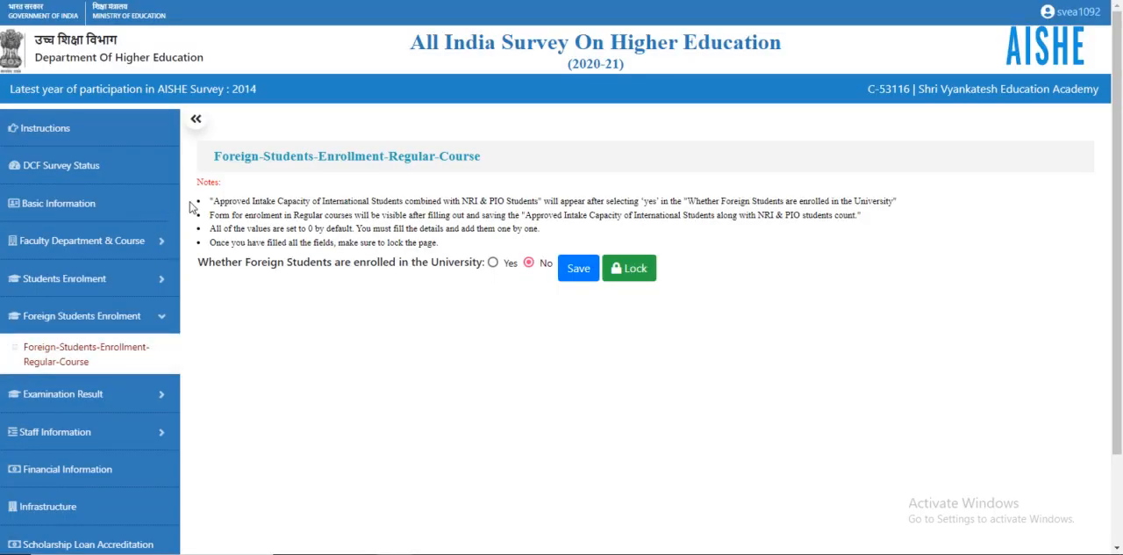
click(493, 263)
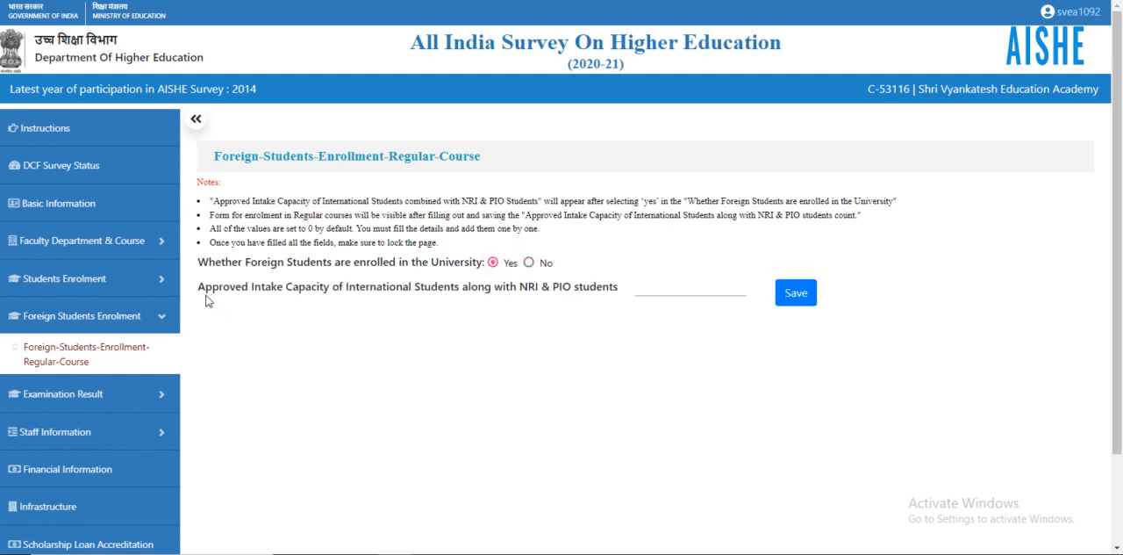
Step: Set the approved intake capacity of international students with NRI & PIO students to 1000 and save it
click(671, 283)
text(1000)
click(806, 299)
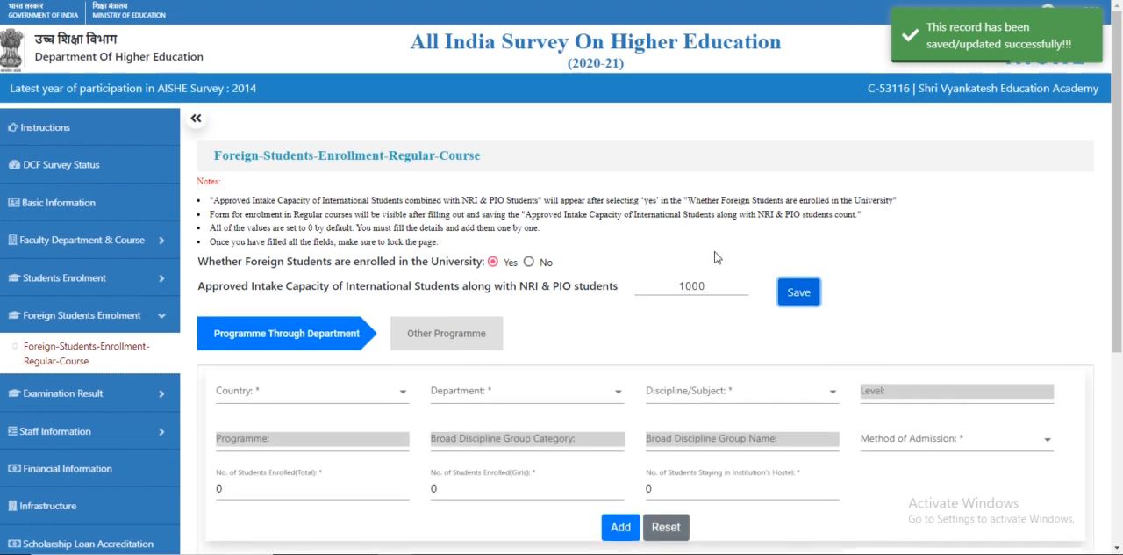
Step: Under Programme Through Department, select ALBANIA as the country and department of science as the department
scroll(716, 258, down, 2)
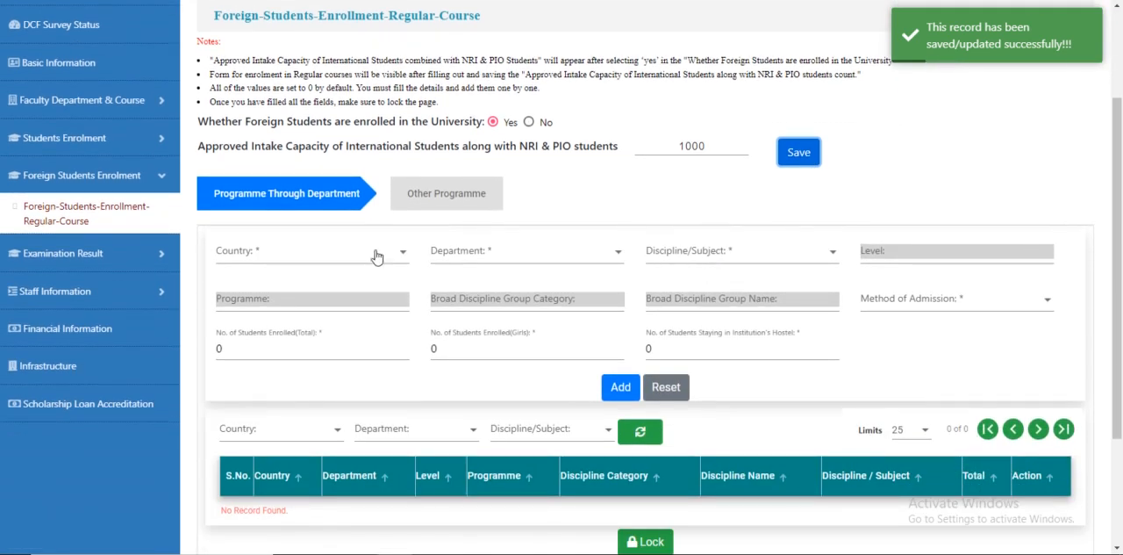
click(277, 203)
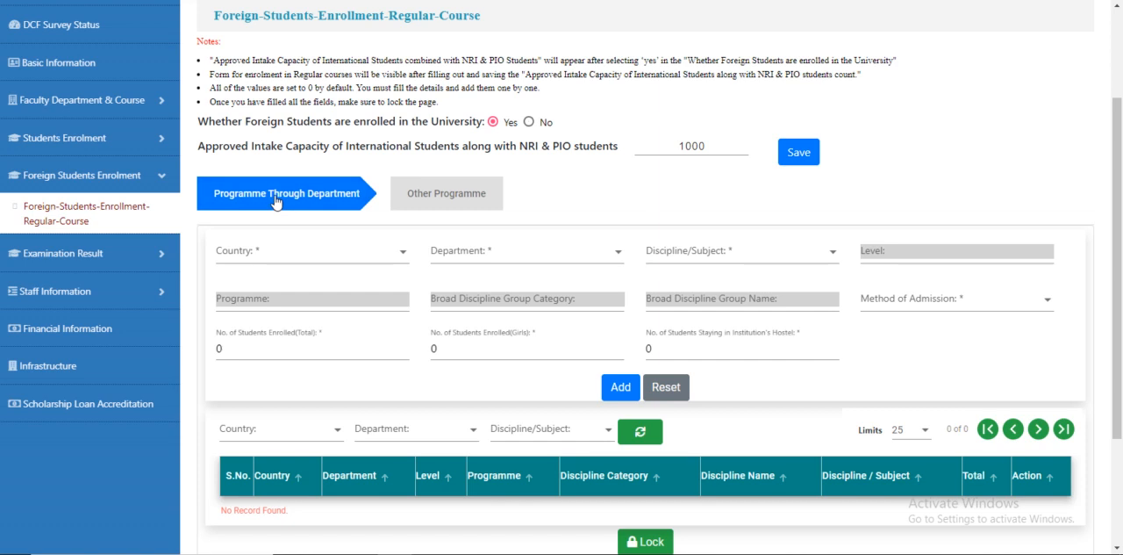
click(298, 252)
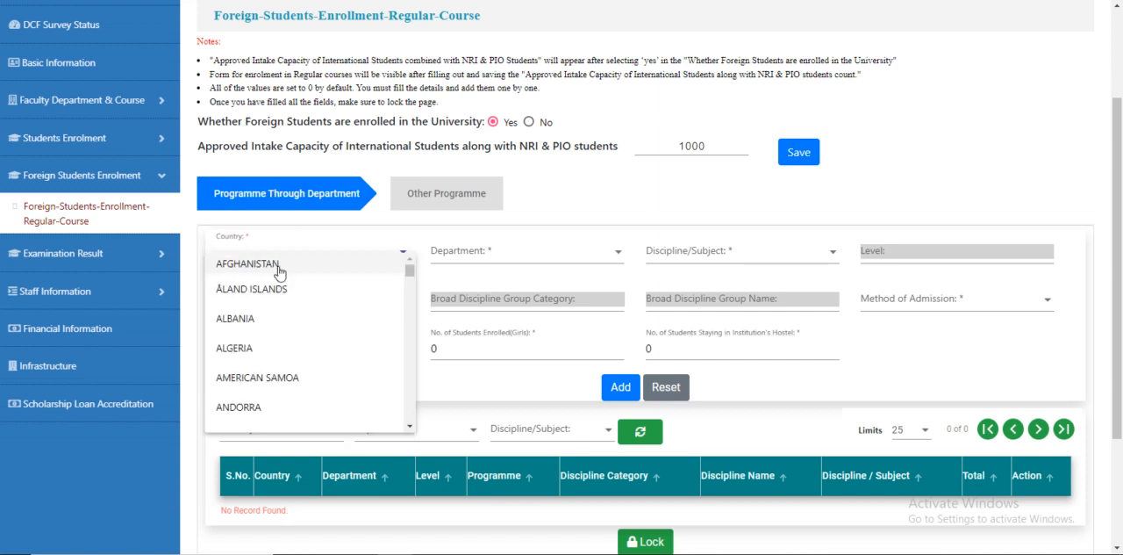
click(264, 319)
click(471, 255)
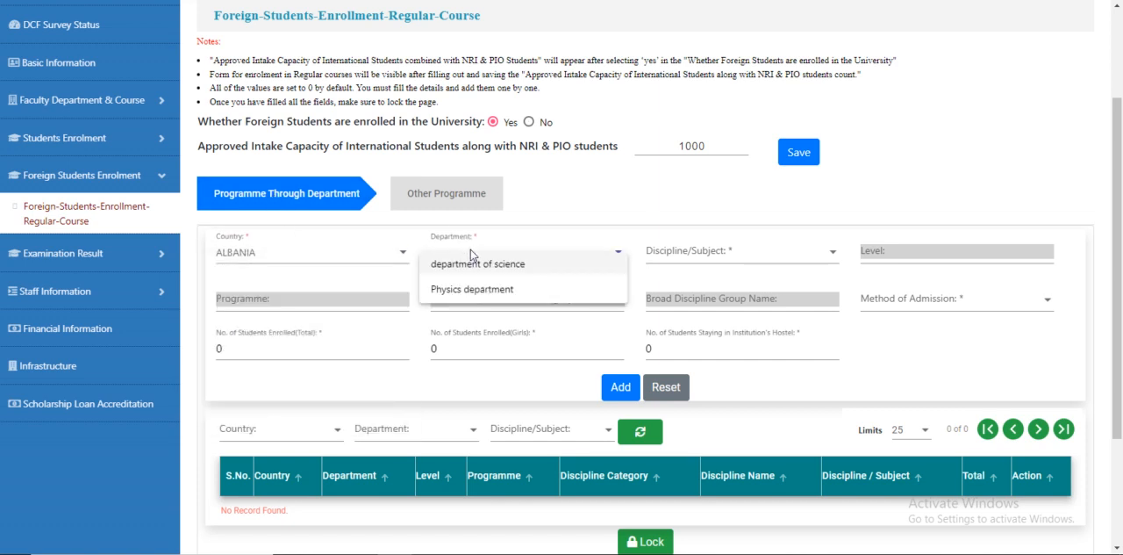
click(512, 261)
Step: Choose General Science(Post Graduate) as the discipline and Direct as the method of admission
click(685, 249)
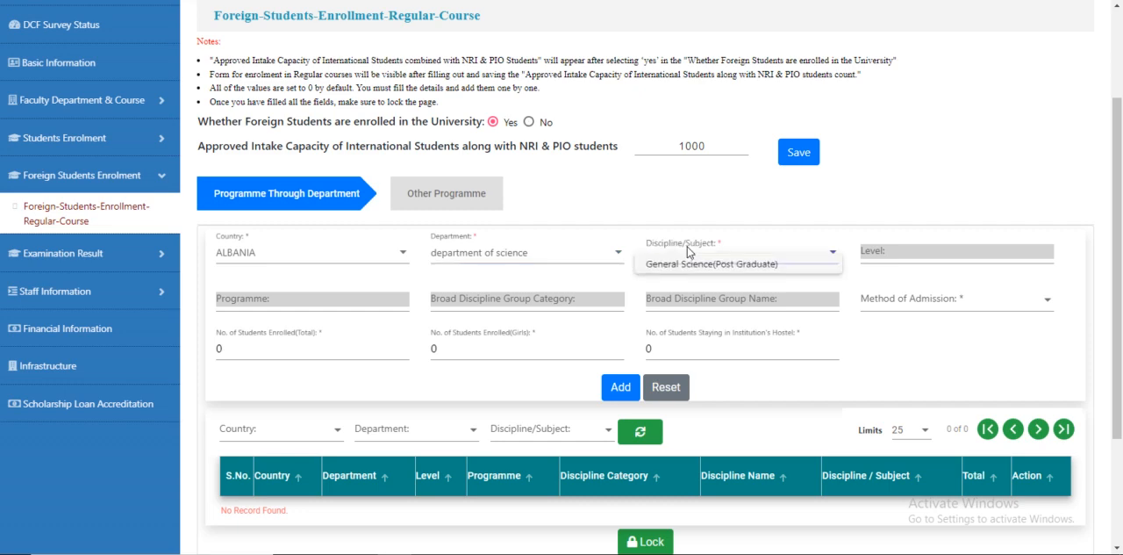
click(696, 265)
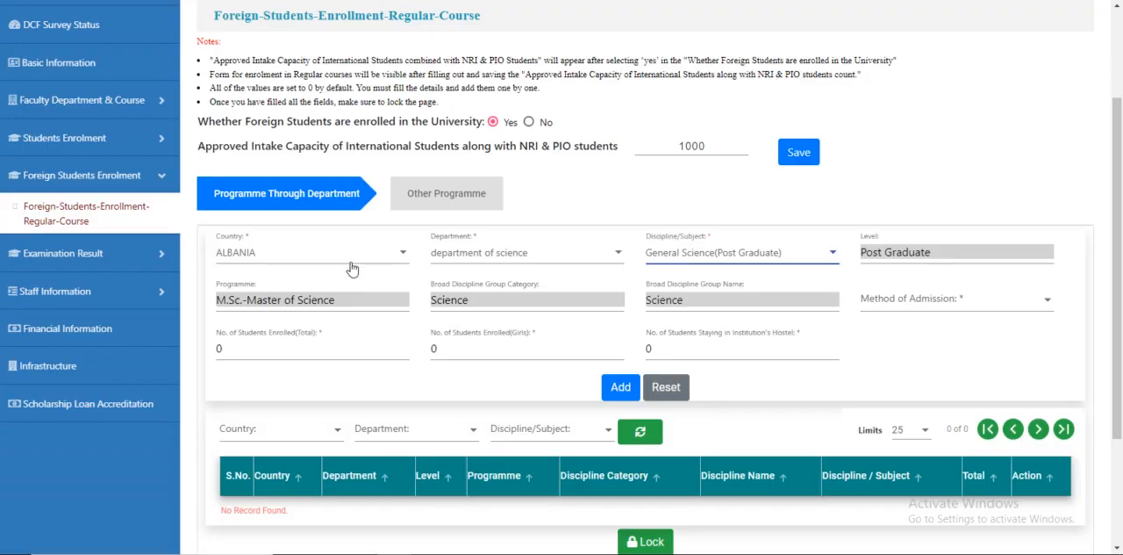
click(922, 311)
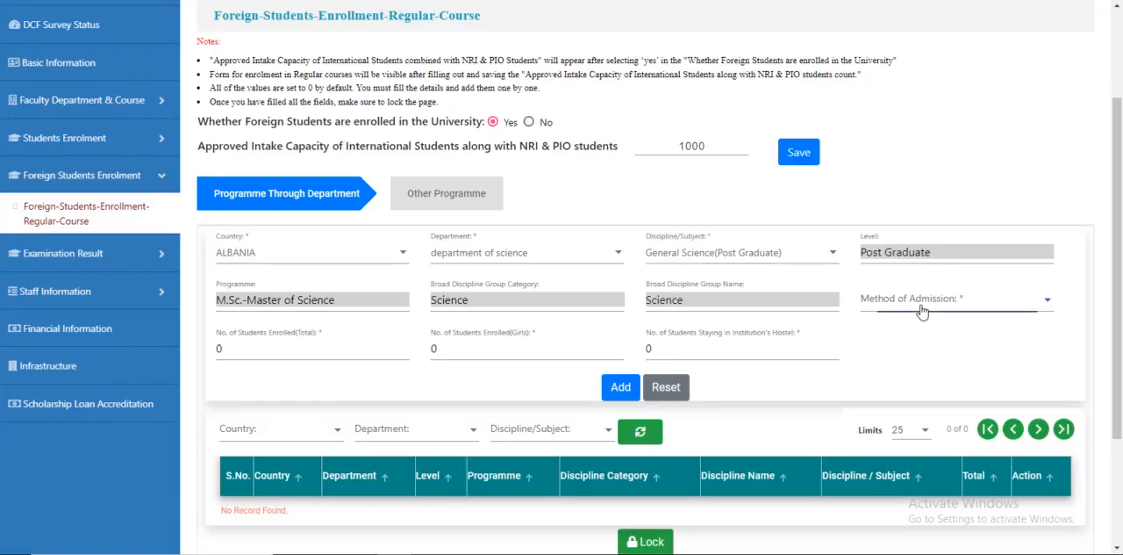
click(922, 312)
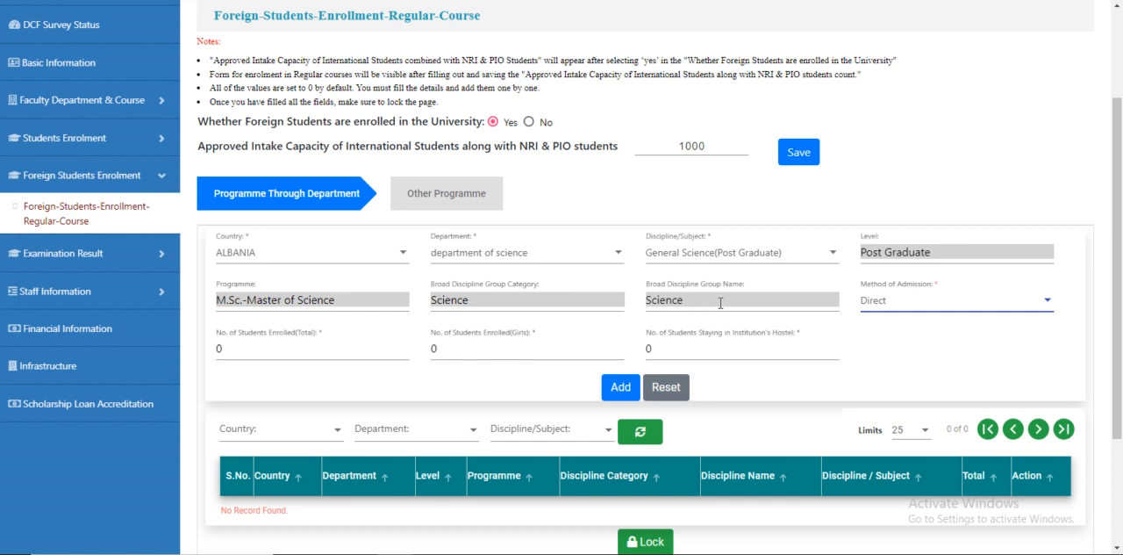
Step: Enter 10 total students enrolled and 10 staying in the hostel, then add the record
scroll(711, 303, down, 3)
click(219, 208)
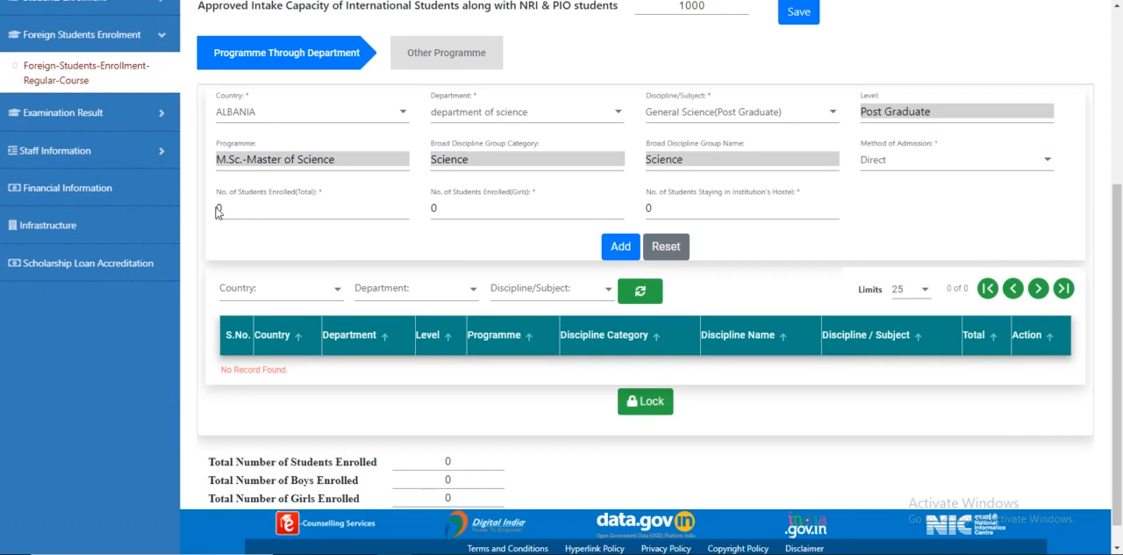
click(219, 208)
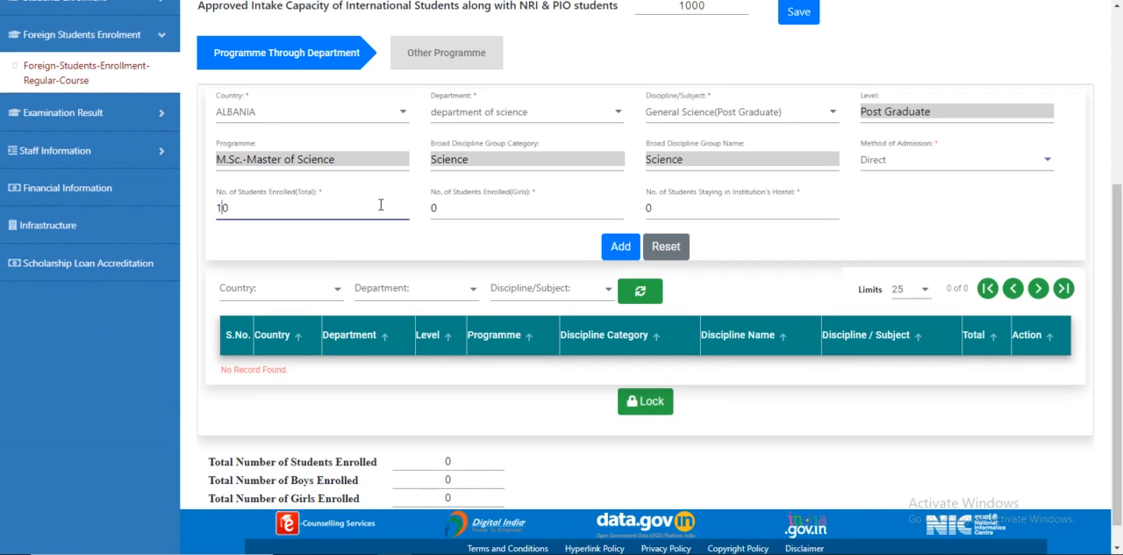
click(649, 208)
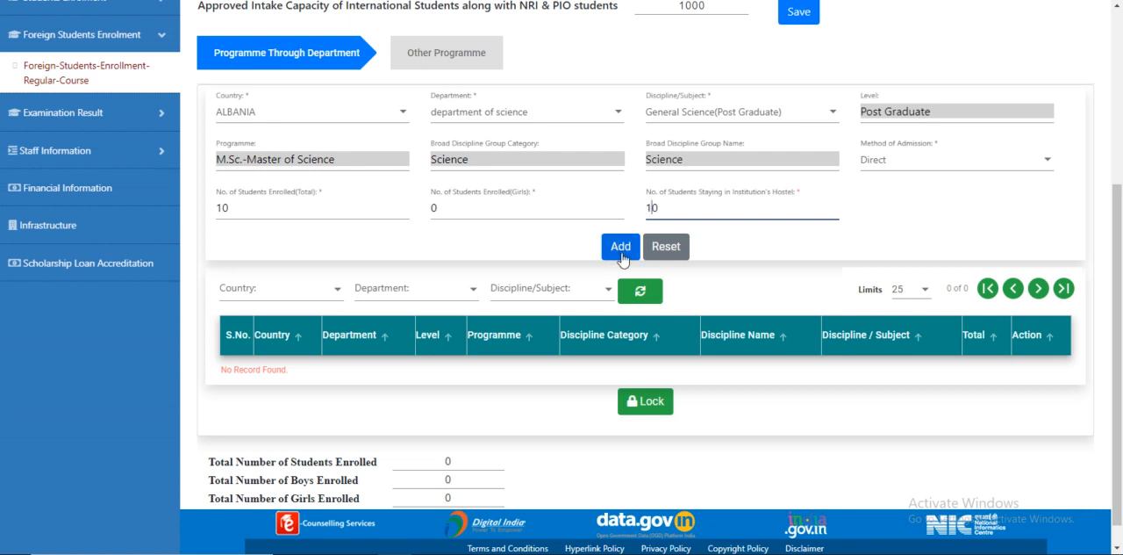
click(620, 250)
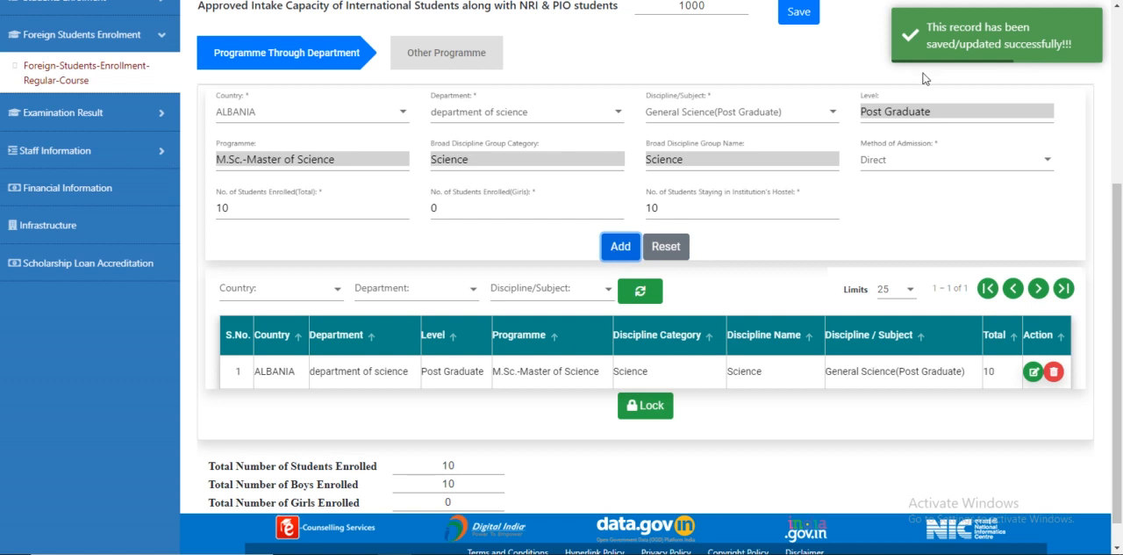
Step: For a second record, select AUSTRALIA as the country and department of science as the department
scroll(439, 290, up, 1)
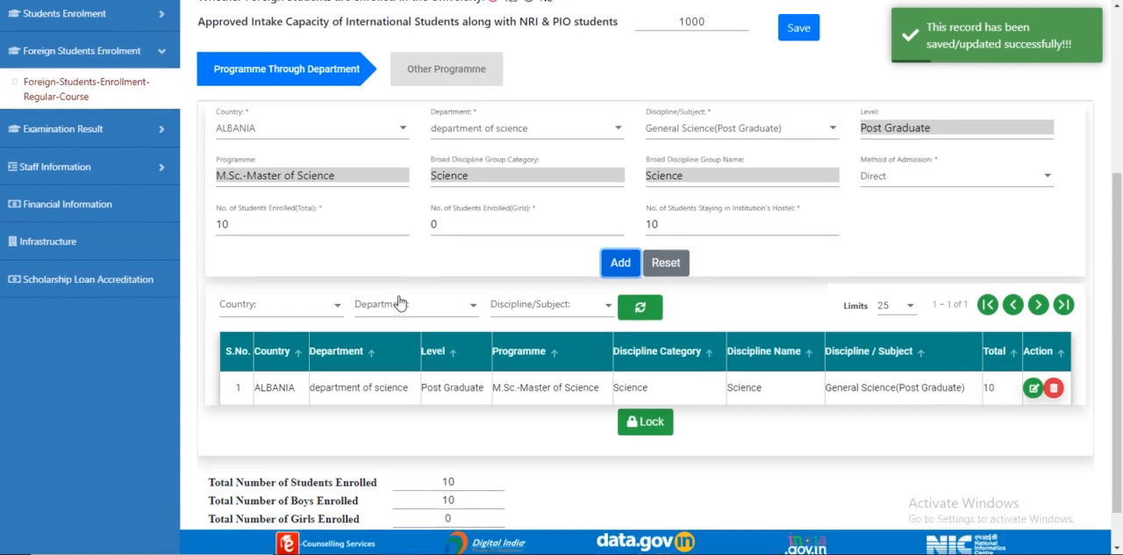
click(277, 186)
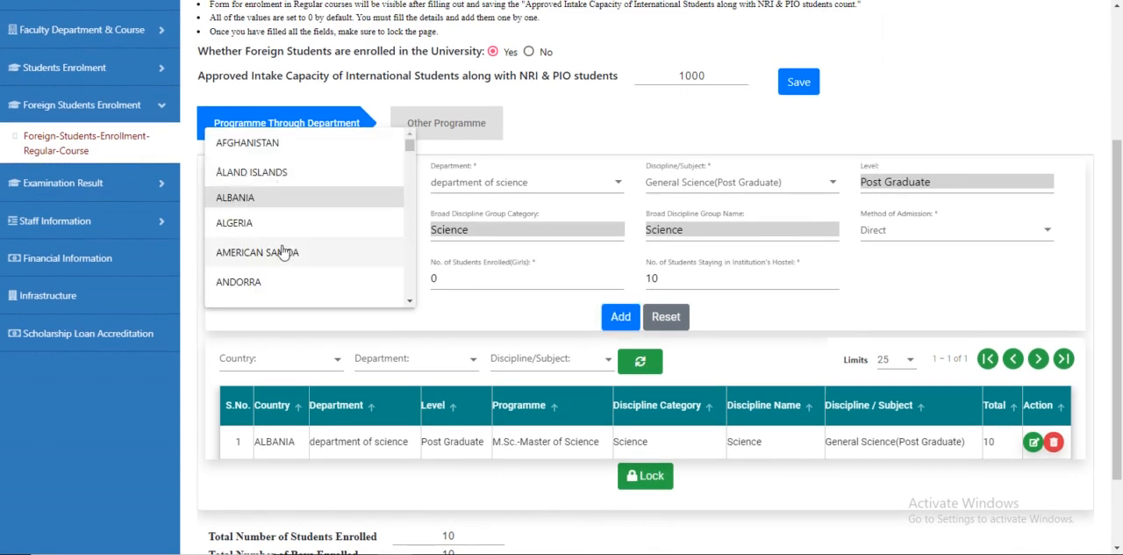
scroll(281, 243, down, 5)
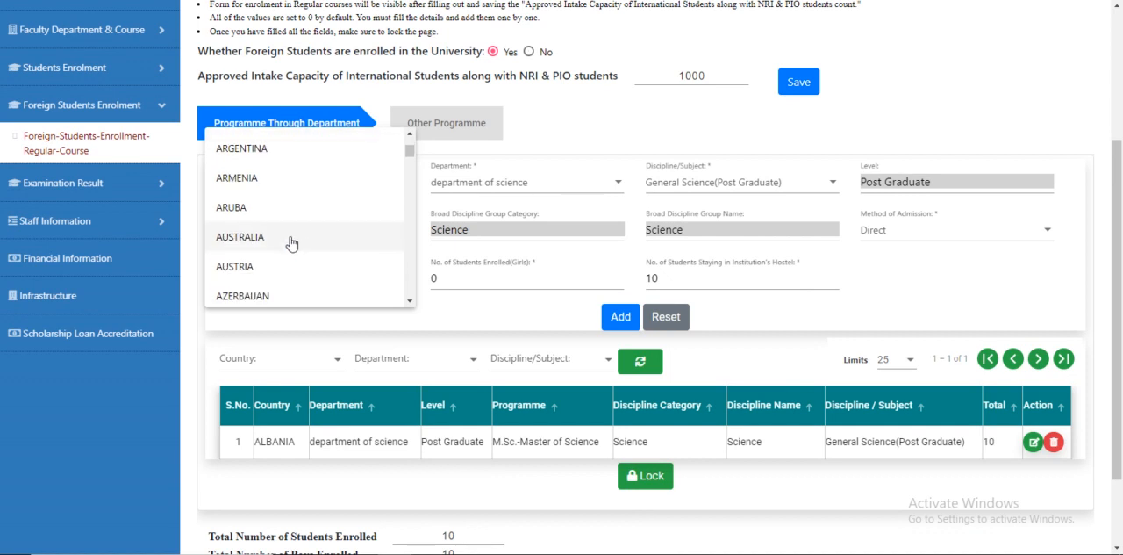
click(294, 239)
click(514, 184)
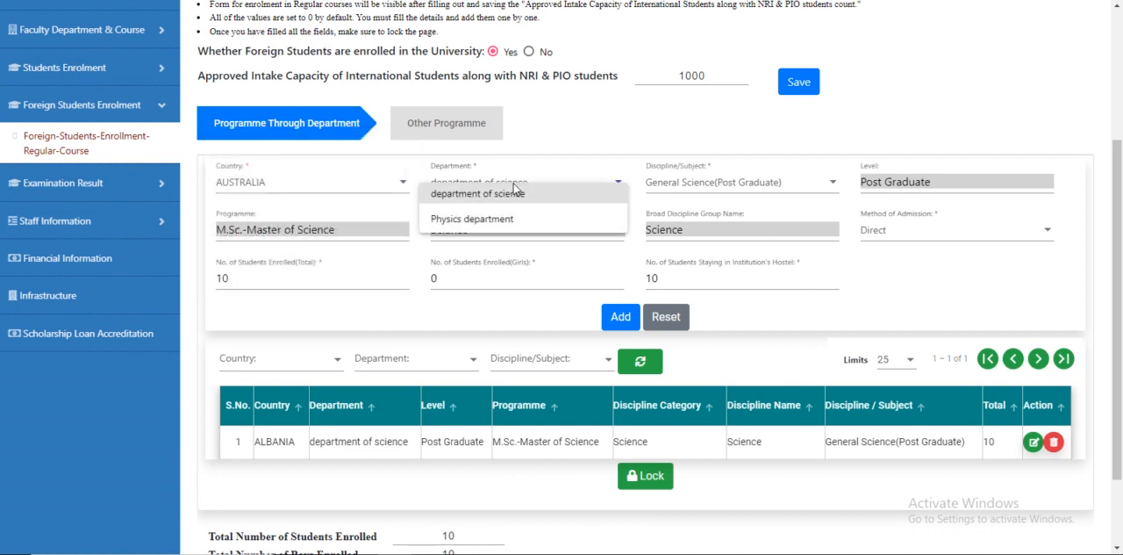
click(535, 193)
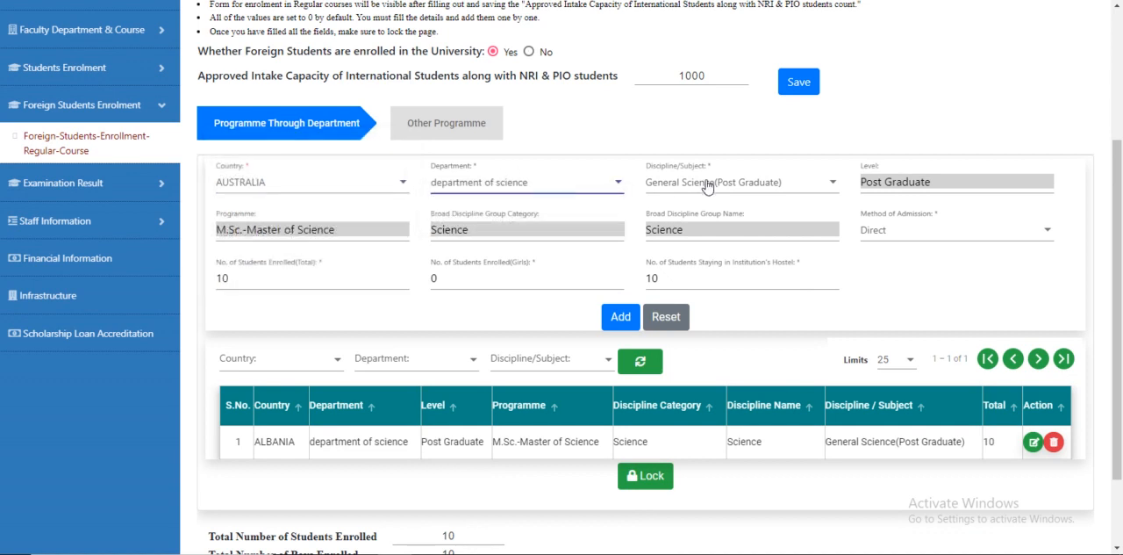
Step: Set the method of admission to Study in India and add the AUSTRALIA record
click(913, 235)
click(906, 265)
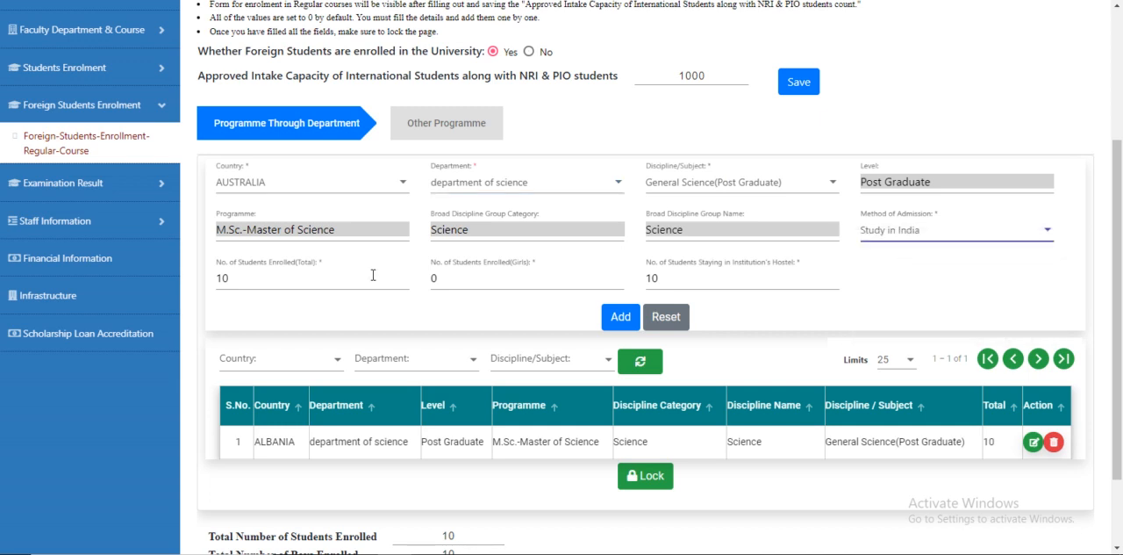
click(620, 319)
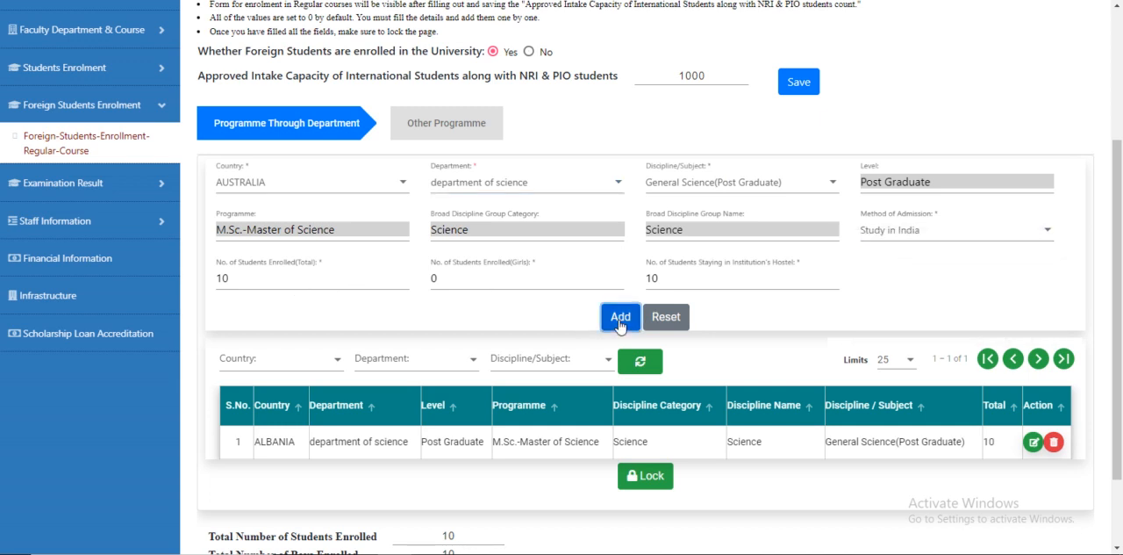
Step: Edit the ALBANIA record, setting total students enrolled to 20 and girls enrolled to 5, and update it
scroll(620, 323, down, 3)
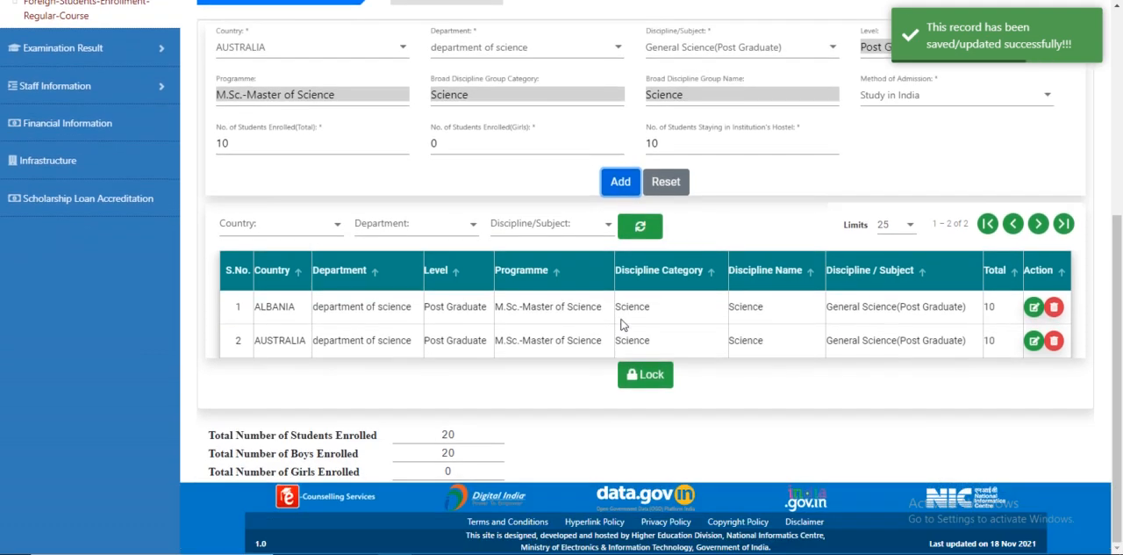
click(1034, 307)
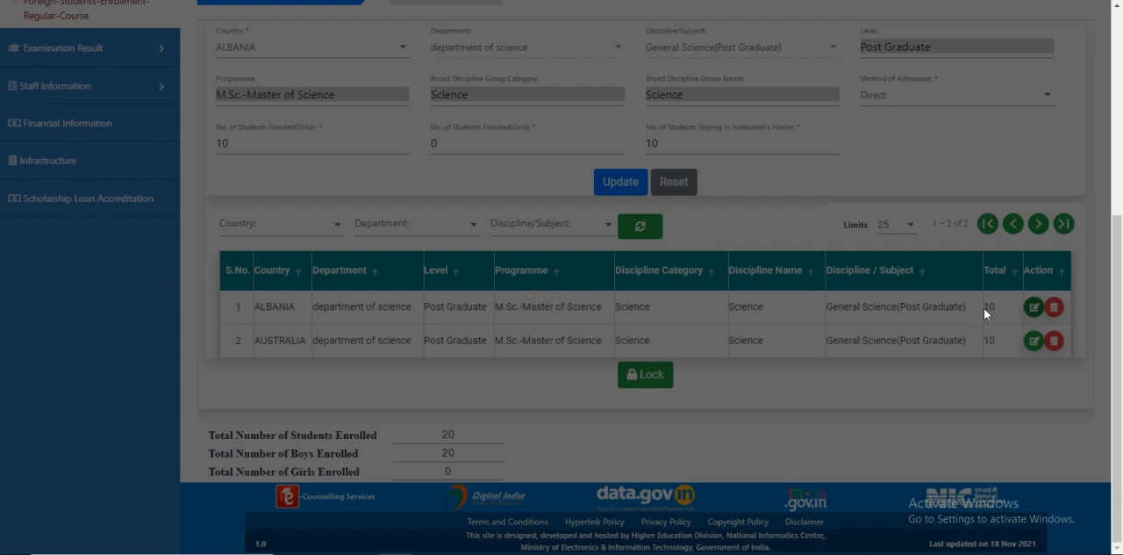
scroll(742, 331, up, 1)
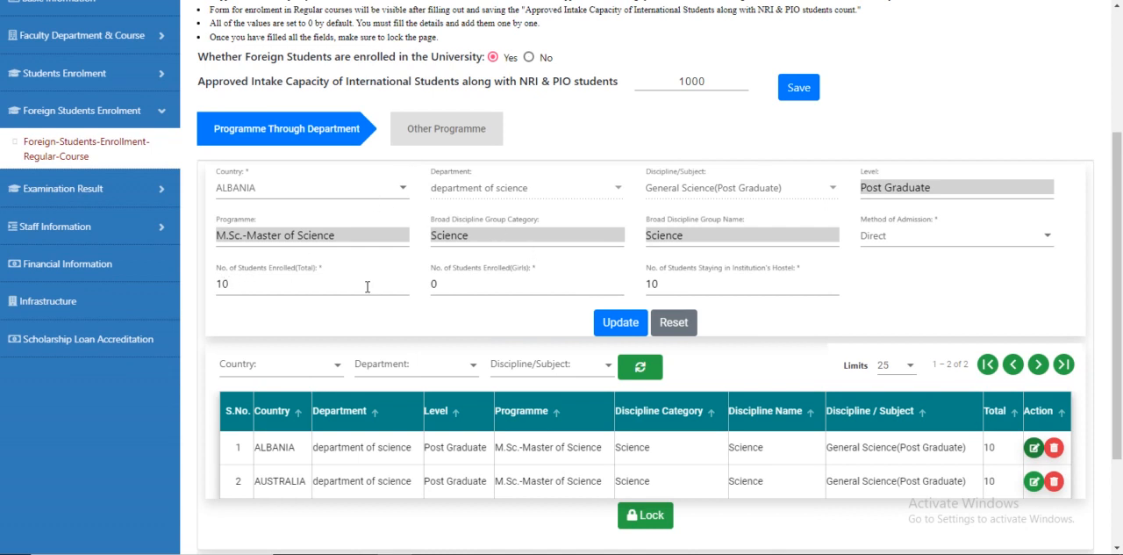
click(225, 284)
key(BackSpace)
text(2)
double_click(432, 283)
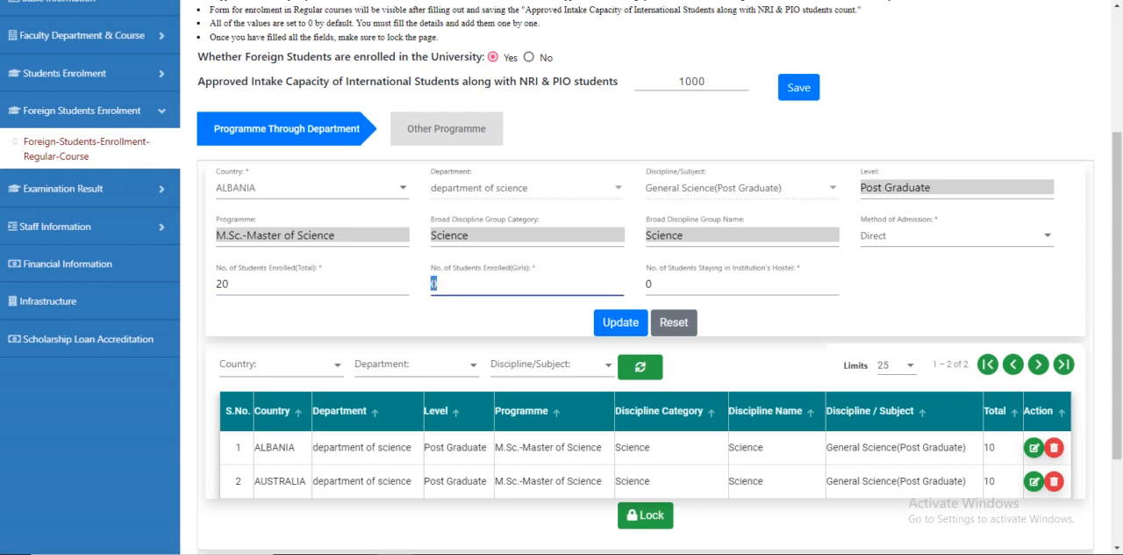
text(5)
click(623, 323)
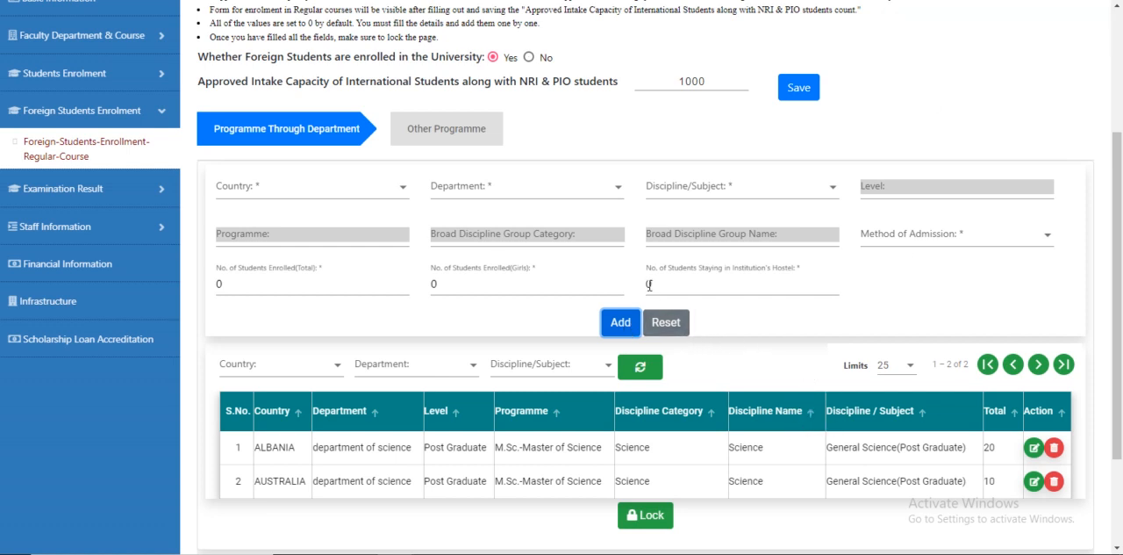
Step: Lock the Programme Through Department records and switch to the Other Programme tab
scroll(649, 284, down, 1)
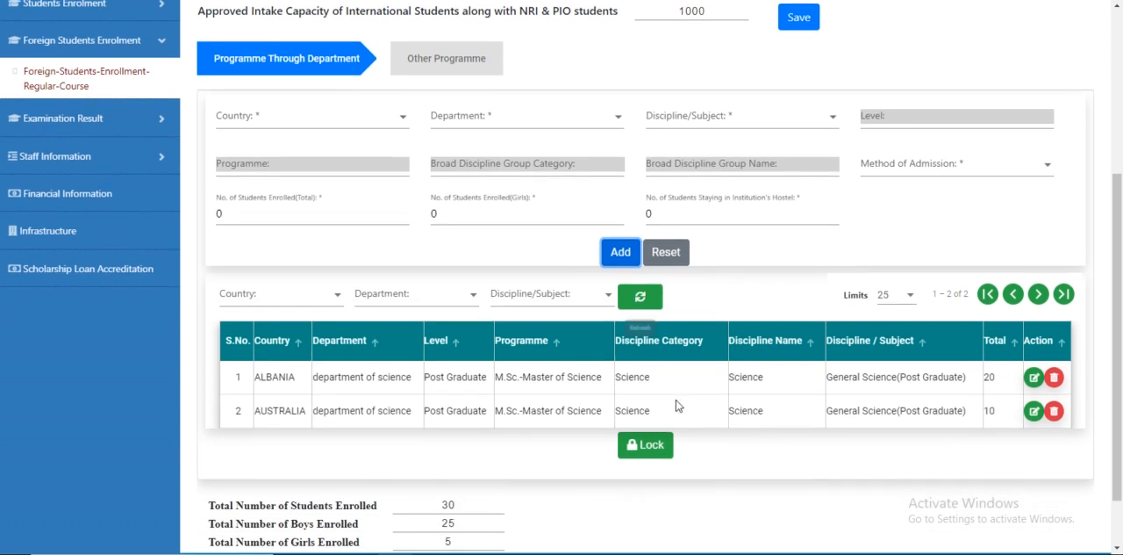
click(647, 443)
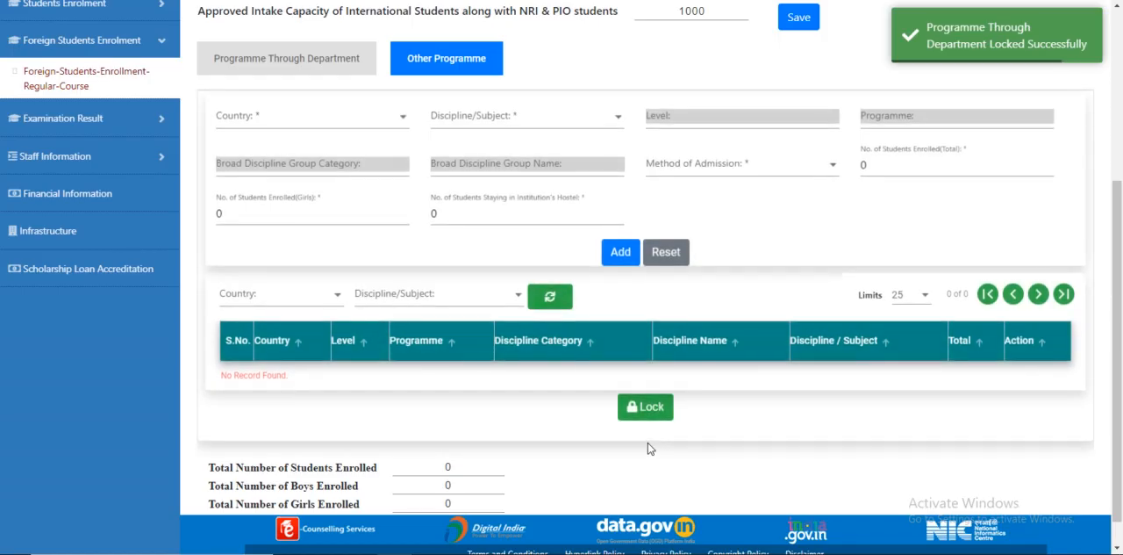
click(274, 68)
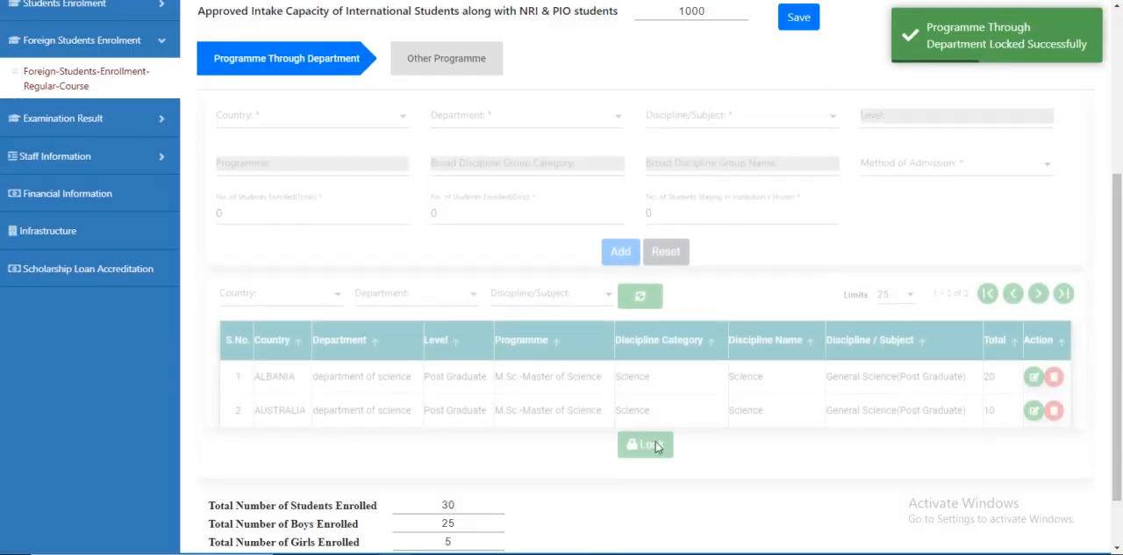
click(441, 70)
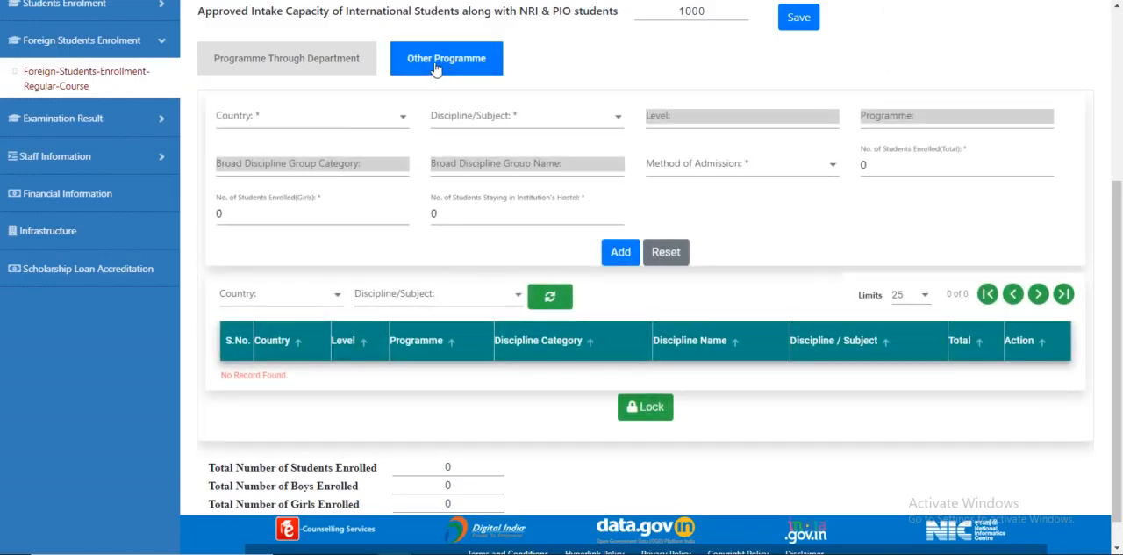
Step: In the Other Programme form, select ÅLAND ISLANDS as the country and all(Under Graduate) as the discipline/subject
click(351, 117)
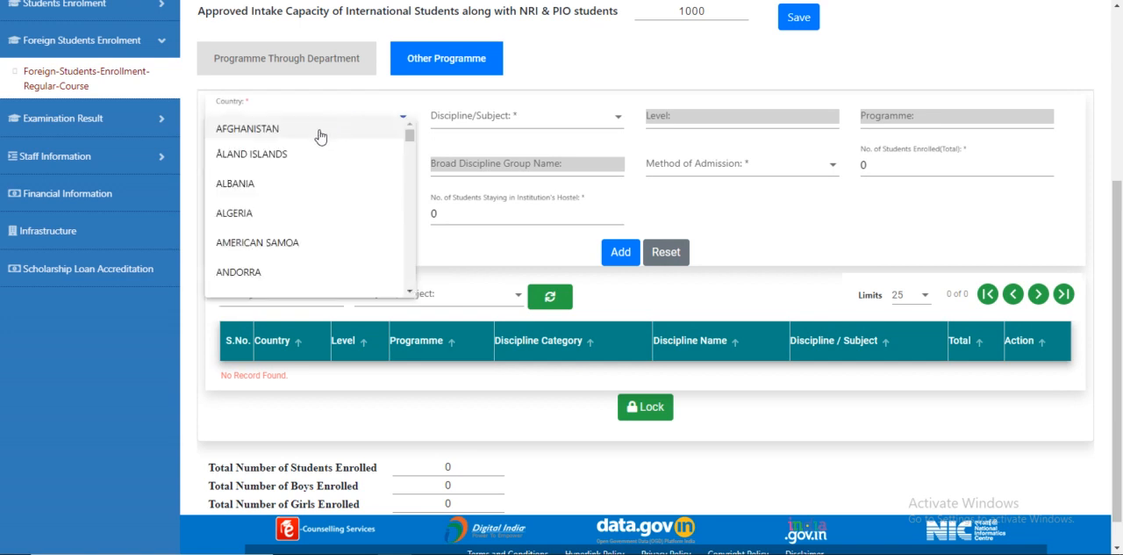
click(313, 154)
click(537, 118)
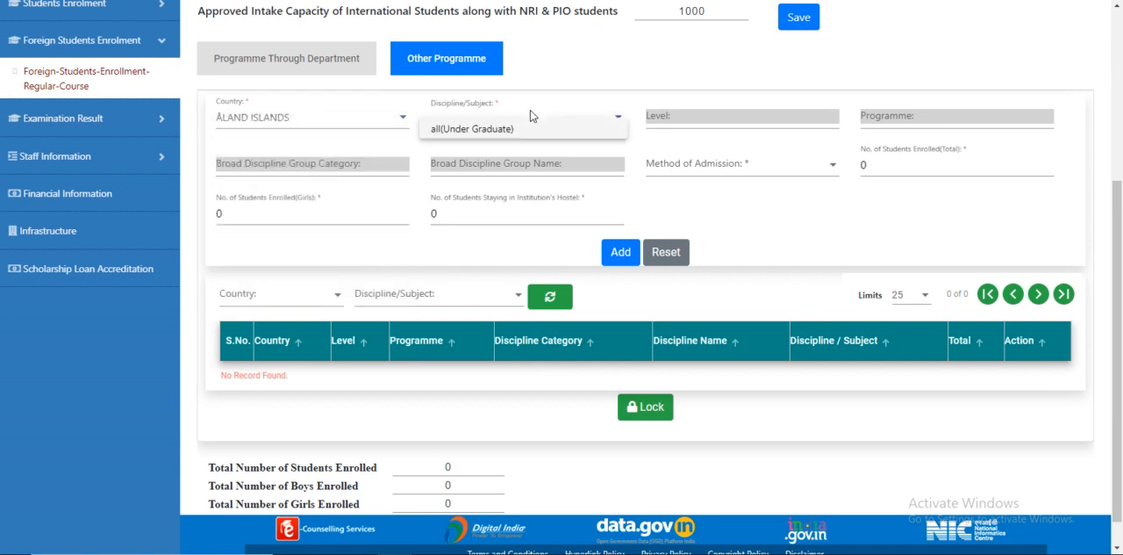
click(520, 130)
Step: Set the method of admission to Exchange Program and total students enrolled to 10, then add the record
click(710, 164)
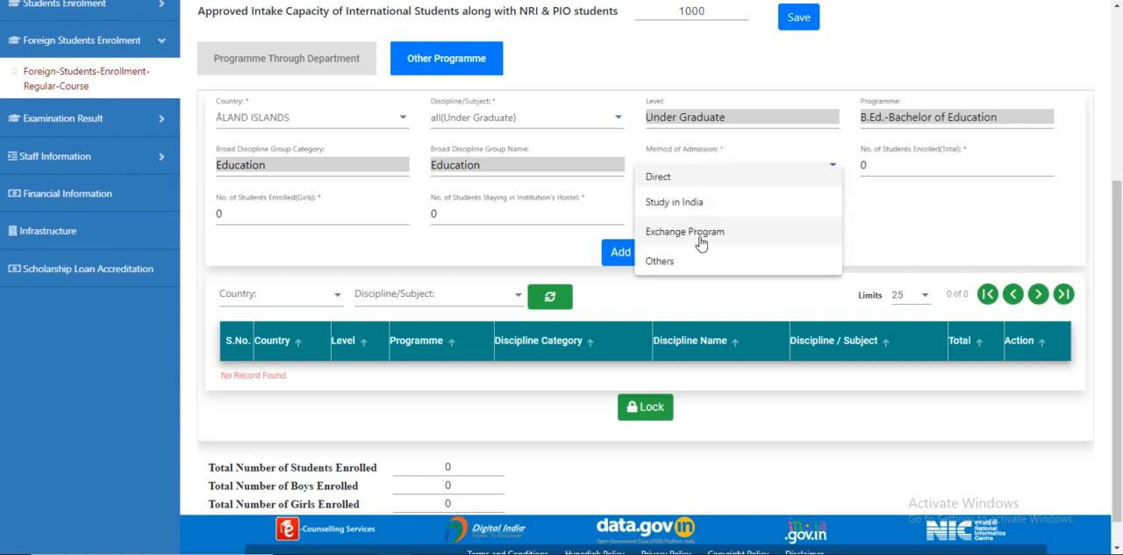
click(705, 235)
click(864, 164)
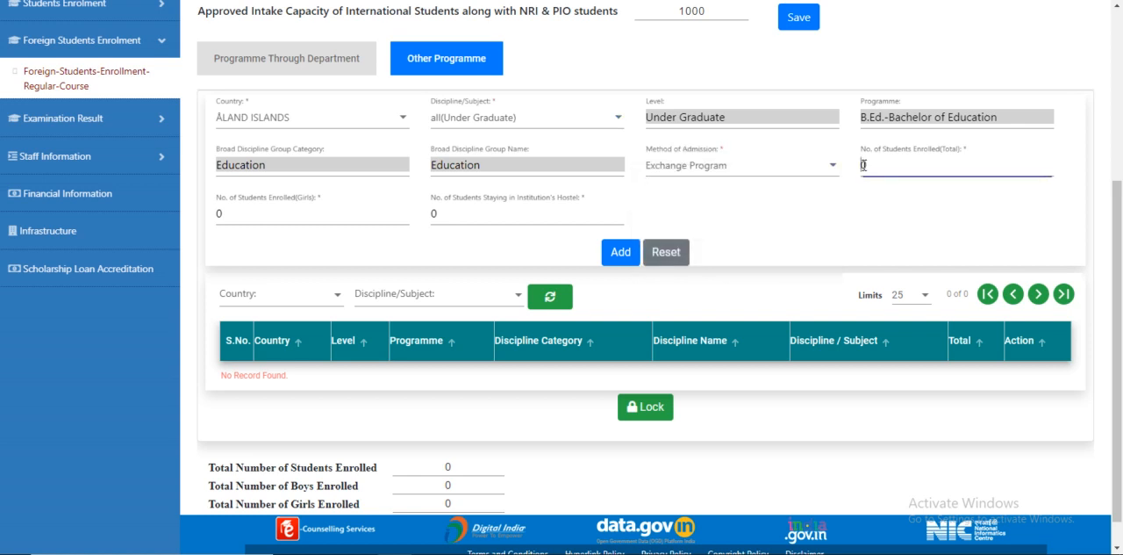
text(1)
click(620, 254)
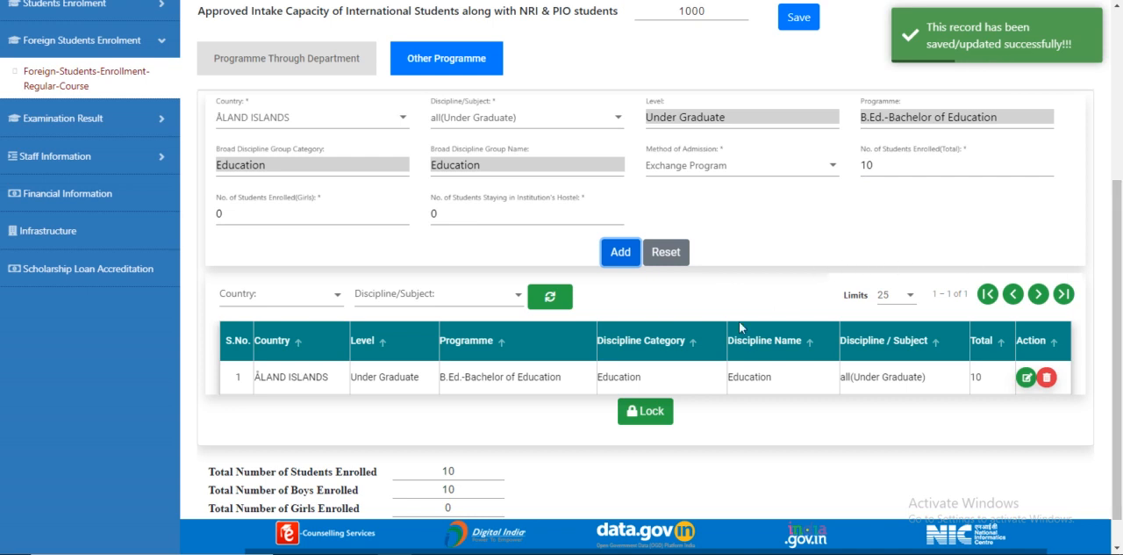
Step: Lock the Other Programme records for regular courses
click(645, 412)
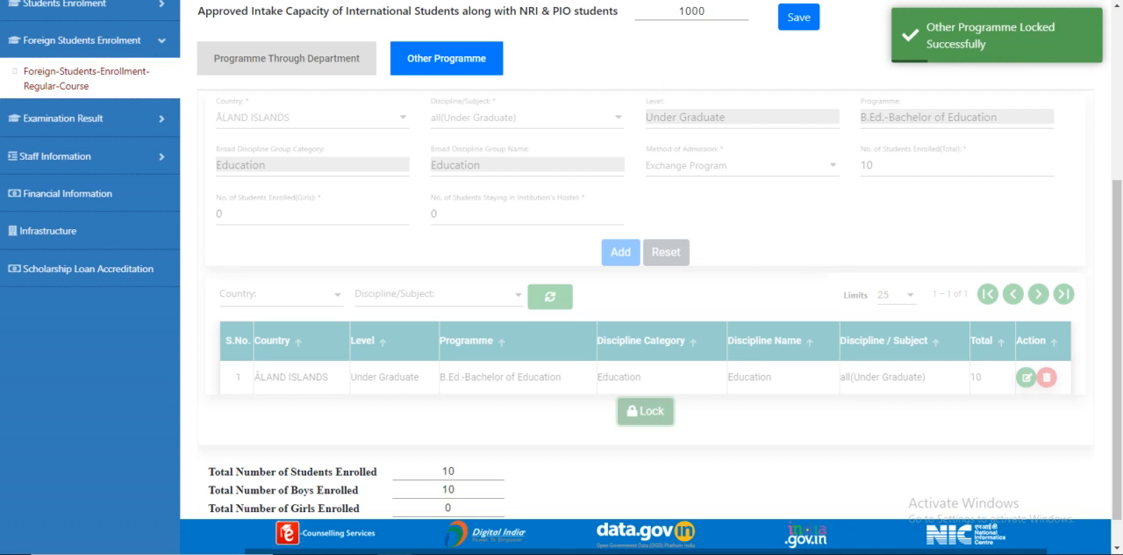
click(562, 1)
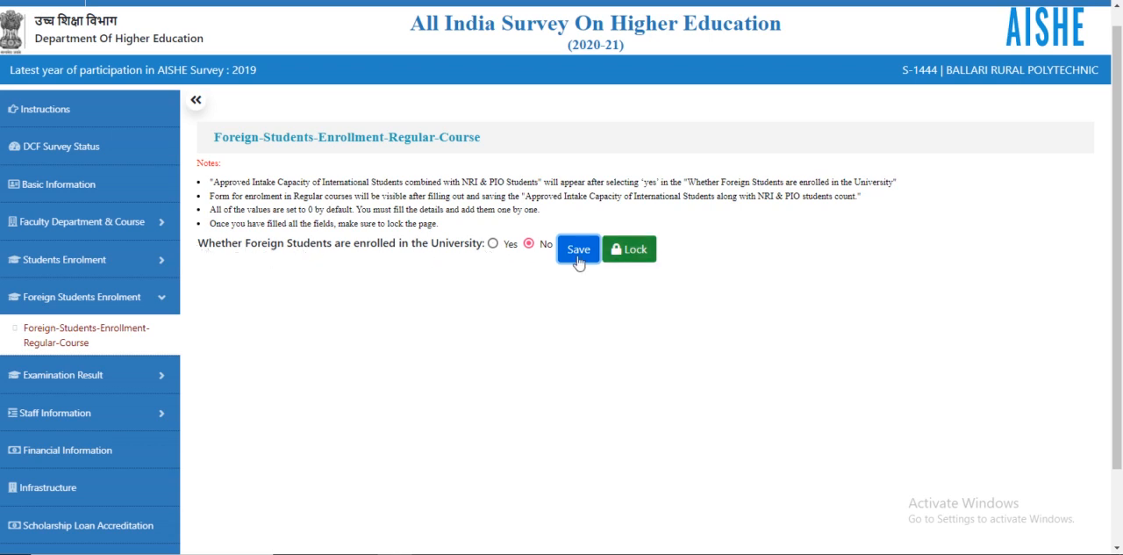
Step: Mark that foreign students are enrolled, set the approved intake capacity to 1000, and save it
click(493, 244)
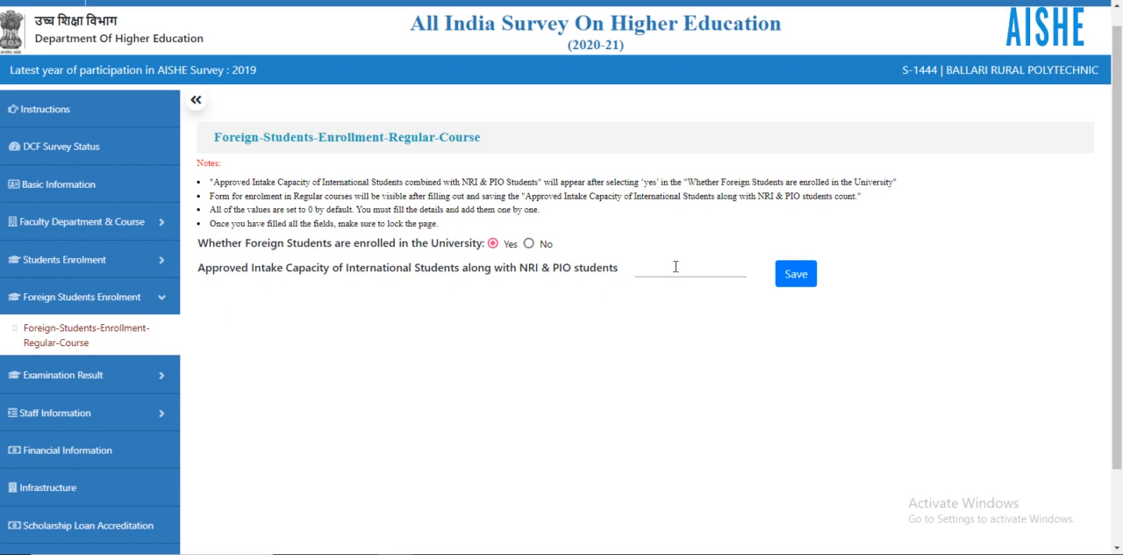
text(1000)
click(803, 279)
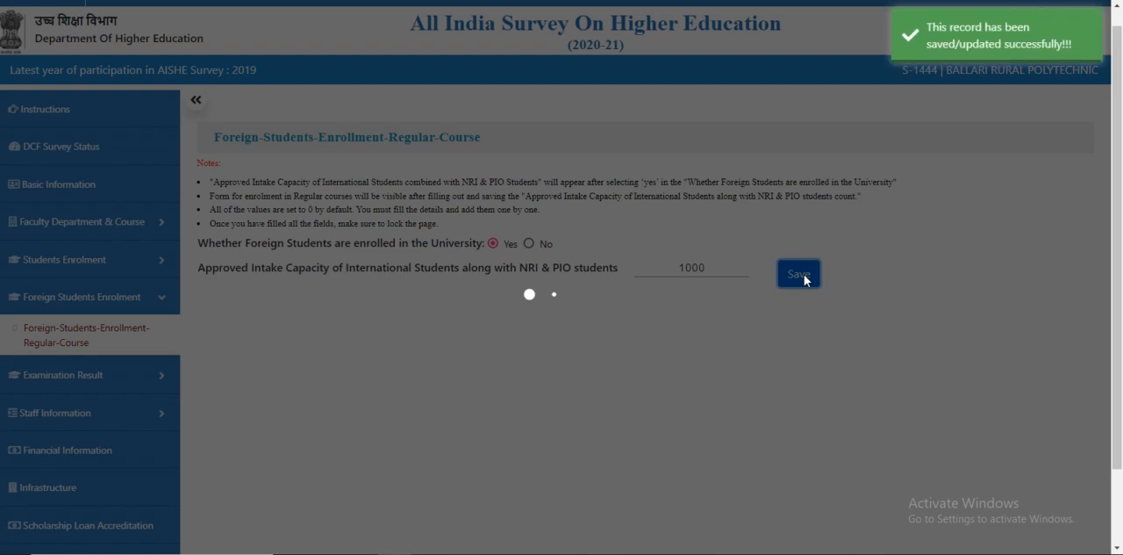
Step: Open the Foreign-Students-Enrollment-Distance-Course page
scroll(627, 249, down, 2)
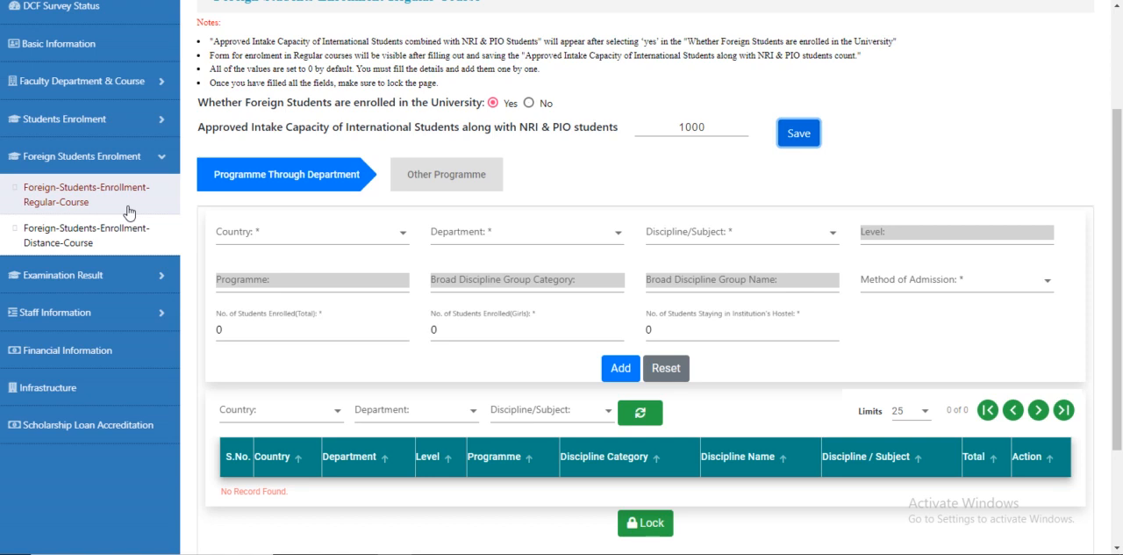
scroll(128, 211, down, 1)
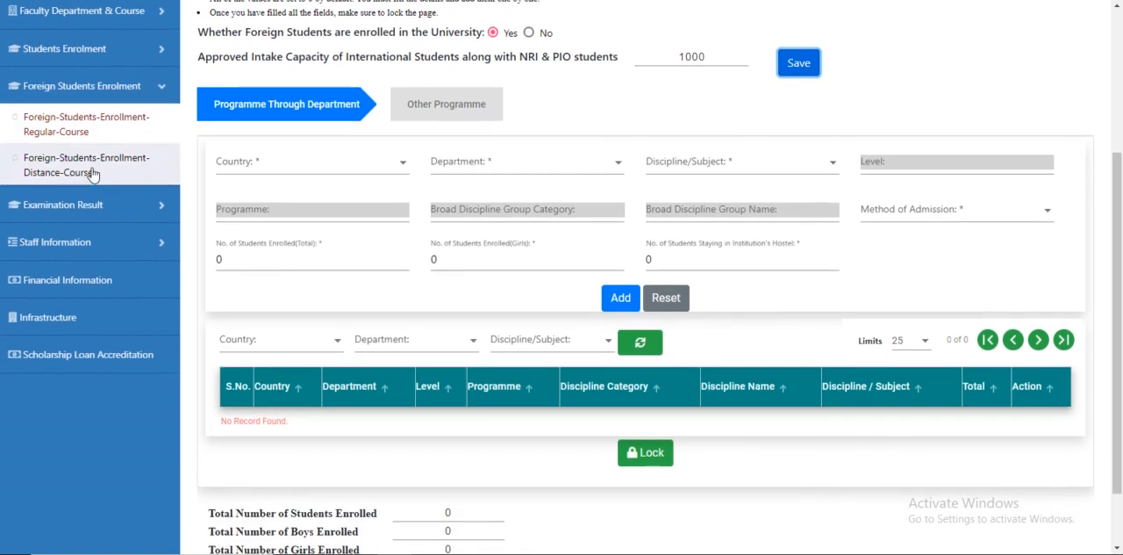
click(92, 173)
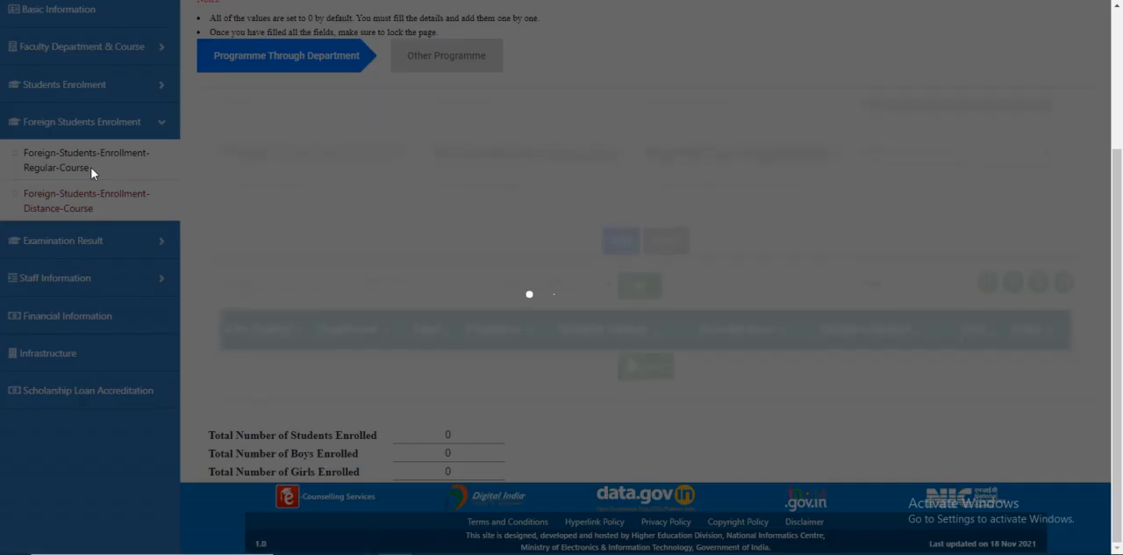
Step: In the Programme Through Department form, select BAHRAIN as the country
scroll(179, 169, up, 2)
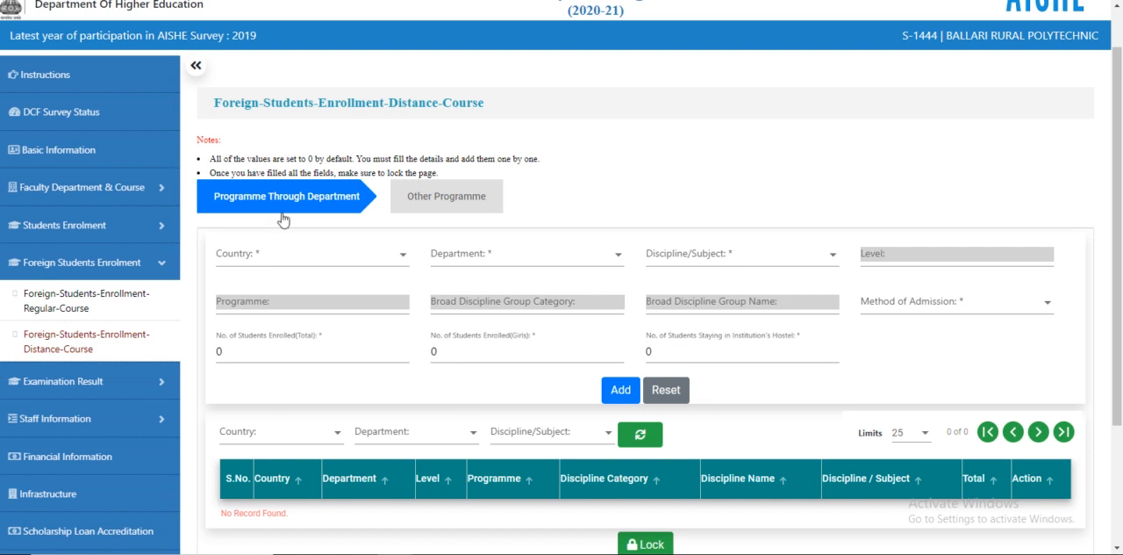
click(301, 263)
scroll(316, 338, down, 5)
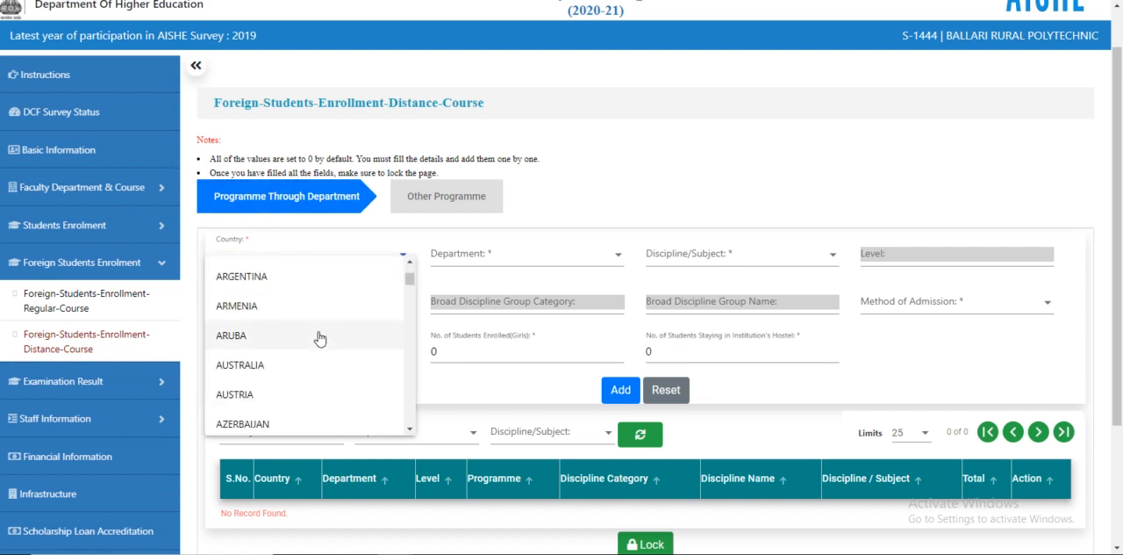
click(256, 347)
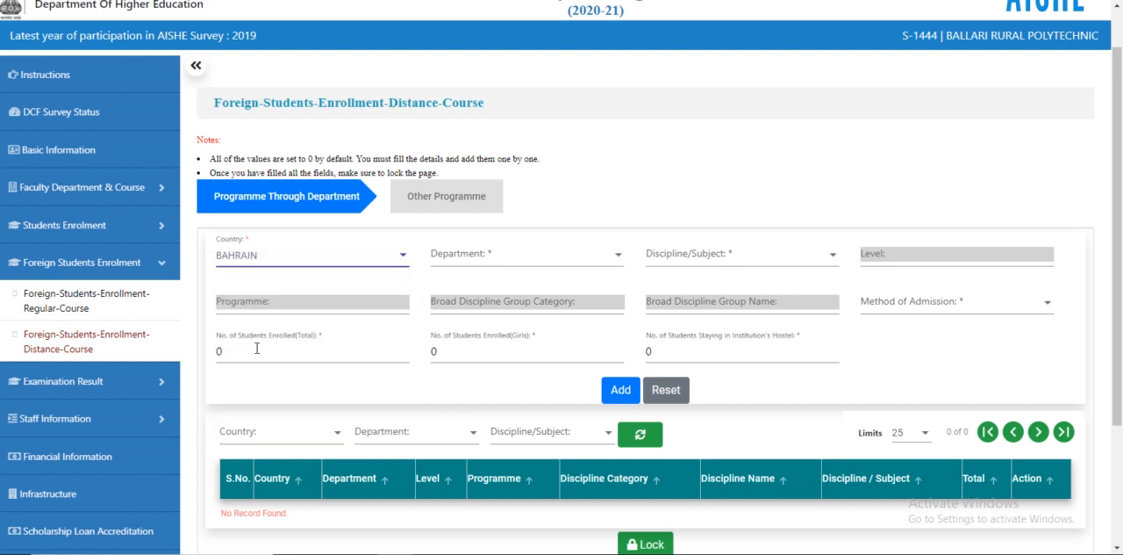
Step: Select Science as the department and Home Science(Diploma) as the discipline/subject
click(496, 256)
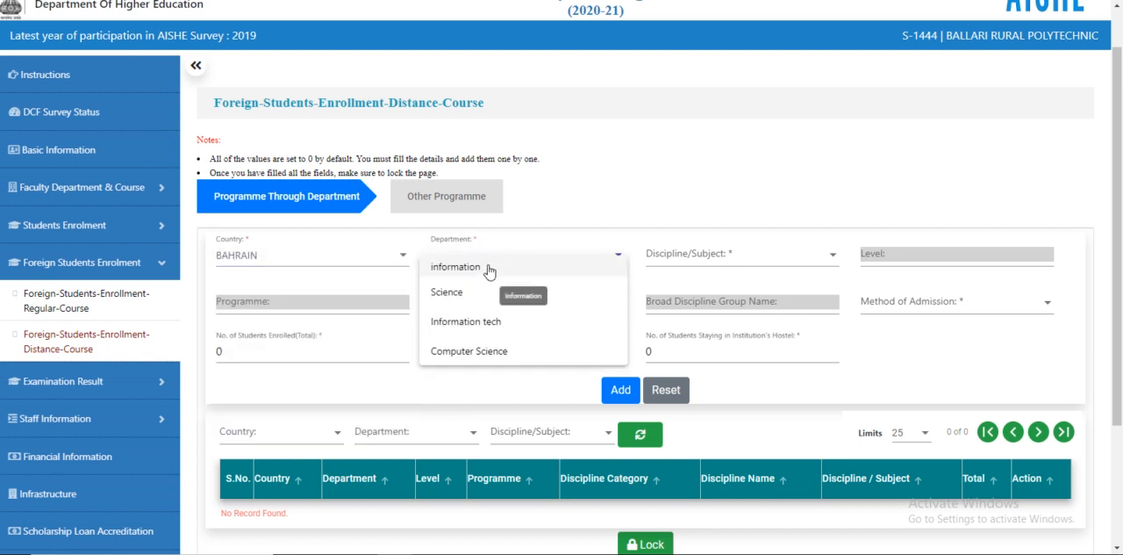
click(489, 268)
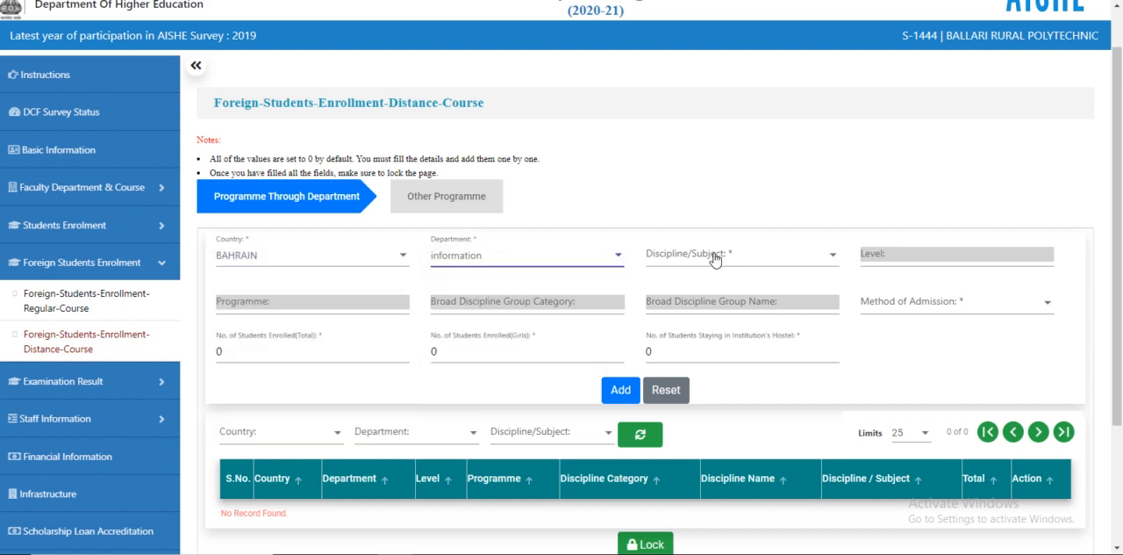
click(711, 255)
click(587, 257)
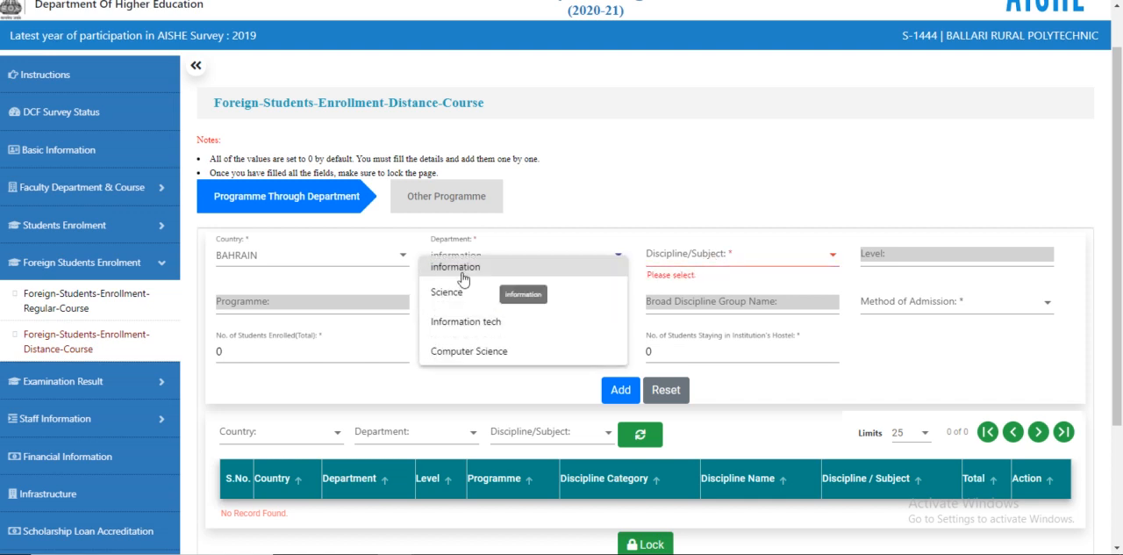
click(575, 290)
click(699, 264)
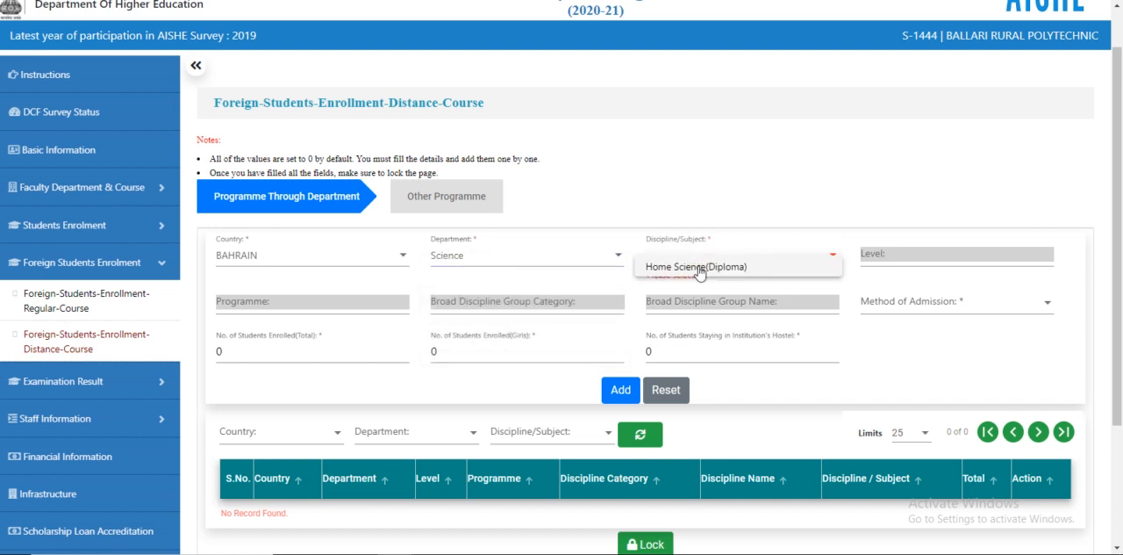
click(706, 270)
Step: Set the method of admission to Others and specify it as Regular
click(885, 306)
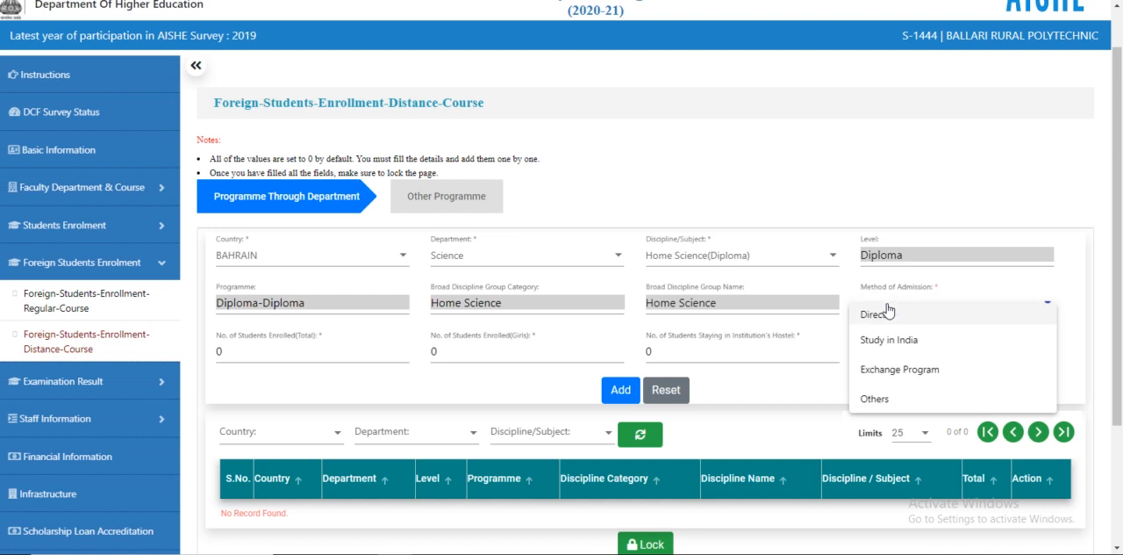
click(883, 400)
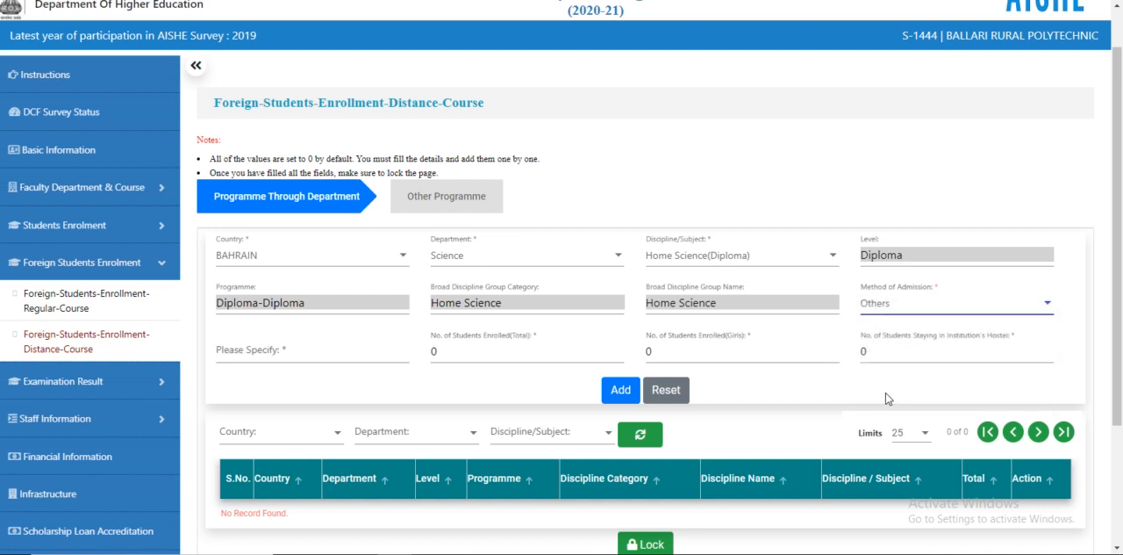
click(907, 309)
click(891, 323)
click(283, 351)
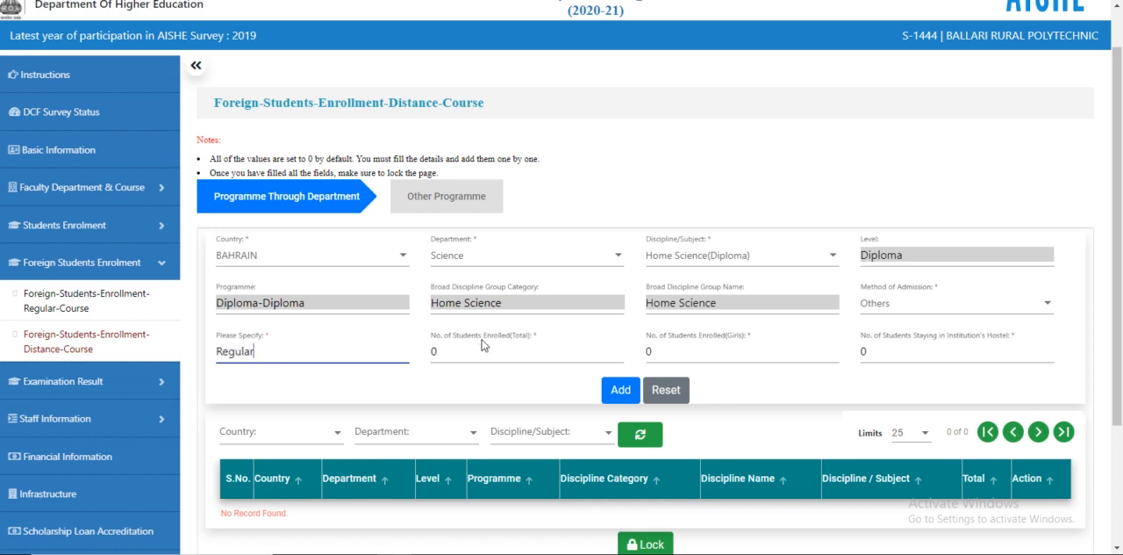
Step: Set total students enrolled to 10 and students staying in the hostel to 10, then add the record
click(433, 351)
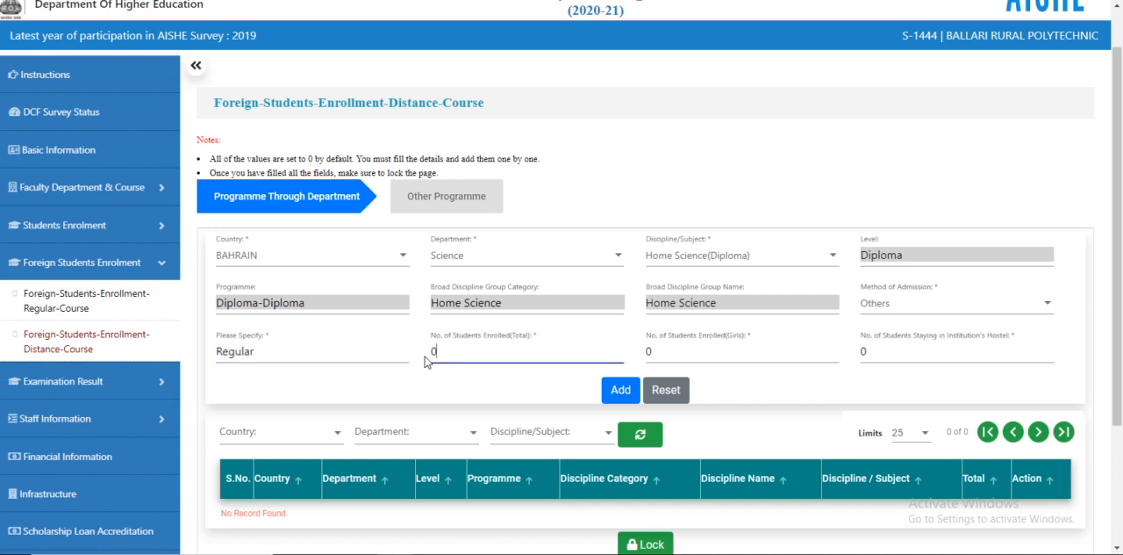
text(1)
click(862, 352)
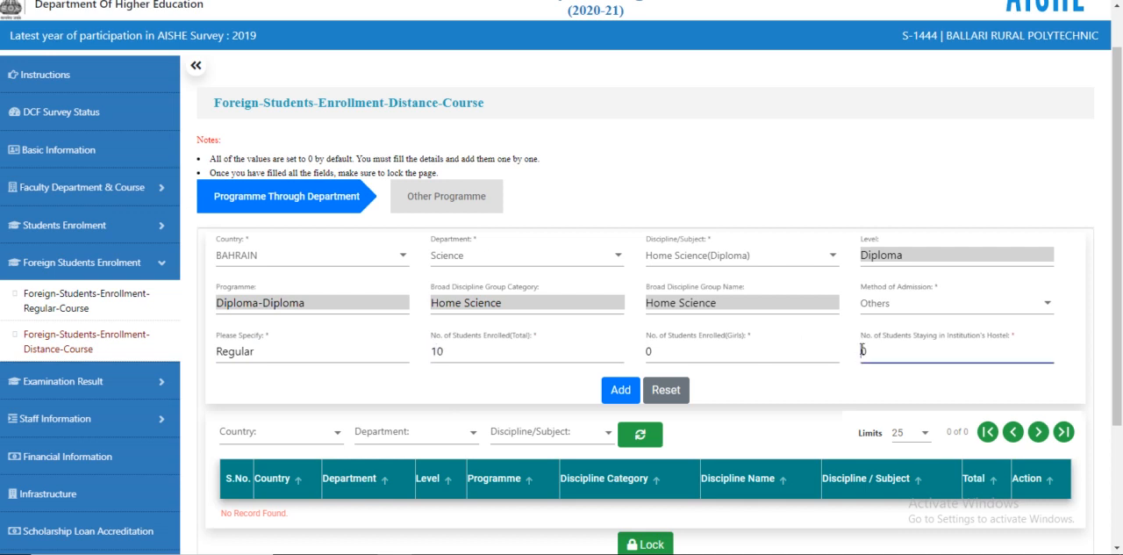
text(1)
click(619, 392)
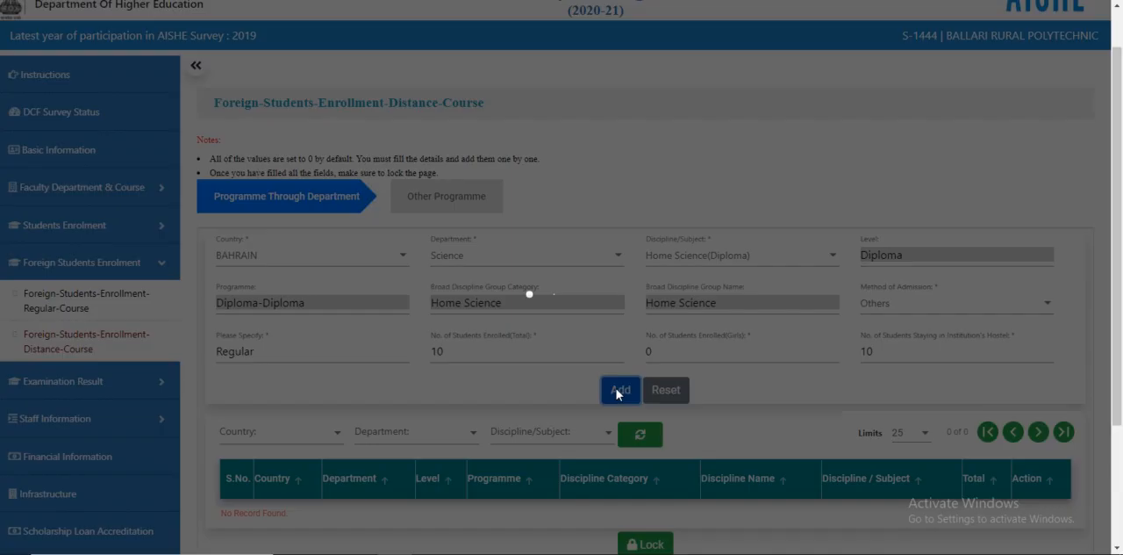
Step: Lock the distance course Programme Through Department records
scroll(645, 359, down, 2)
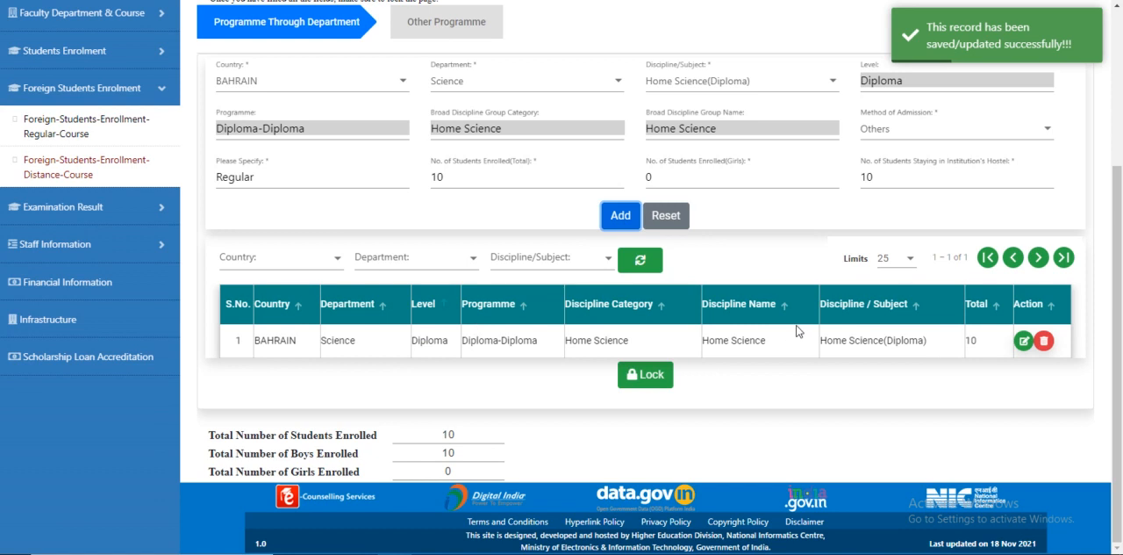
scroll(801, 330, up, 1)
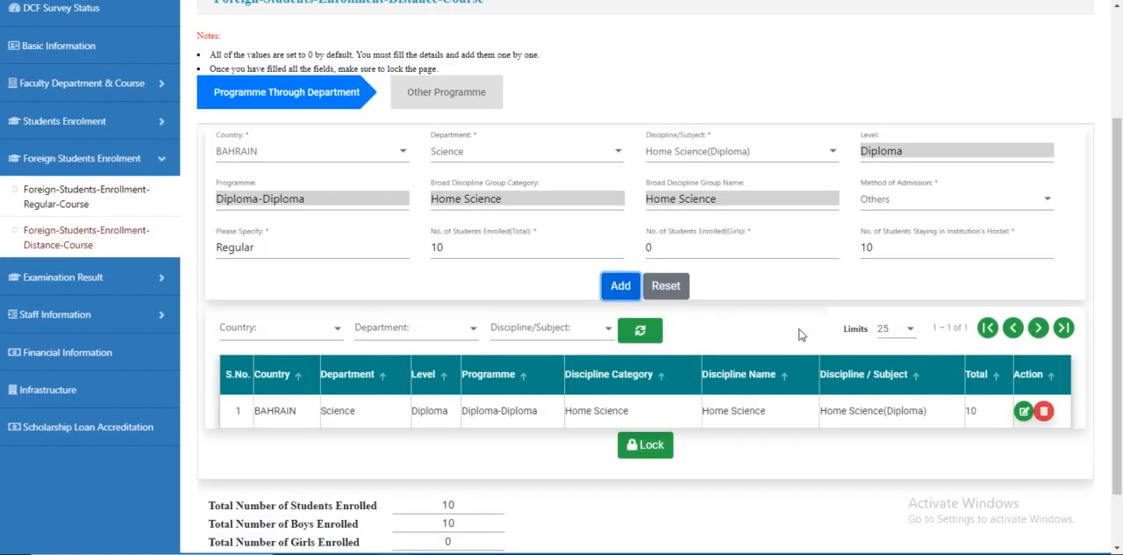
click(651, 447)
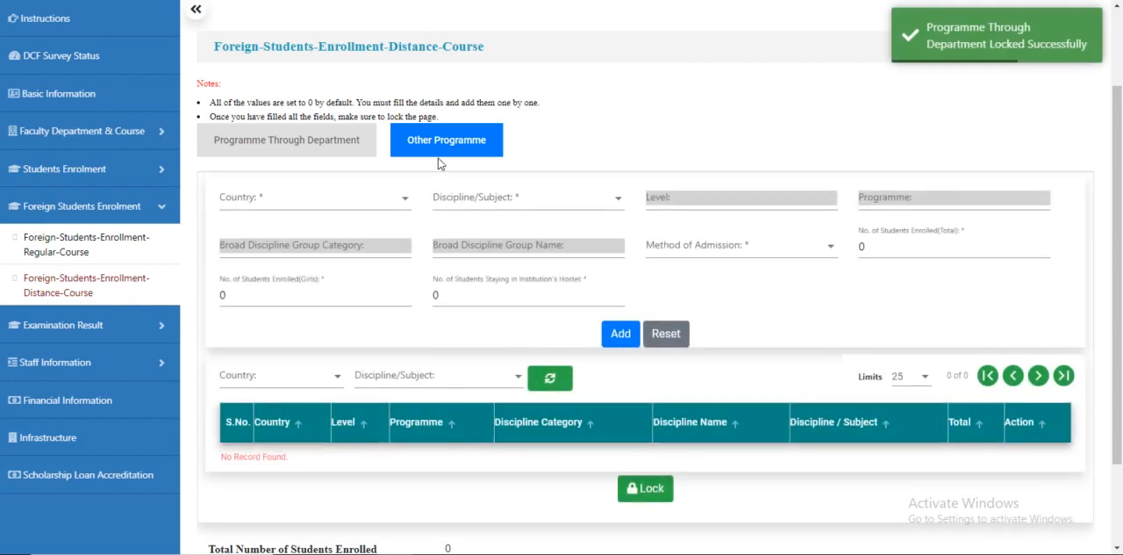
Step: In the Other Programme form, select BELGIUM as the country and Vet Science(Certificate) as the discipline/subject
click(269, 207)
scroll(305, 246, down, 2)
scroll(304, 247, down, 5)
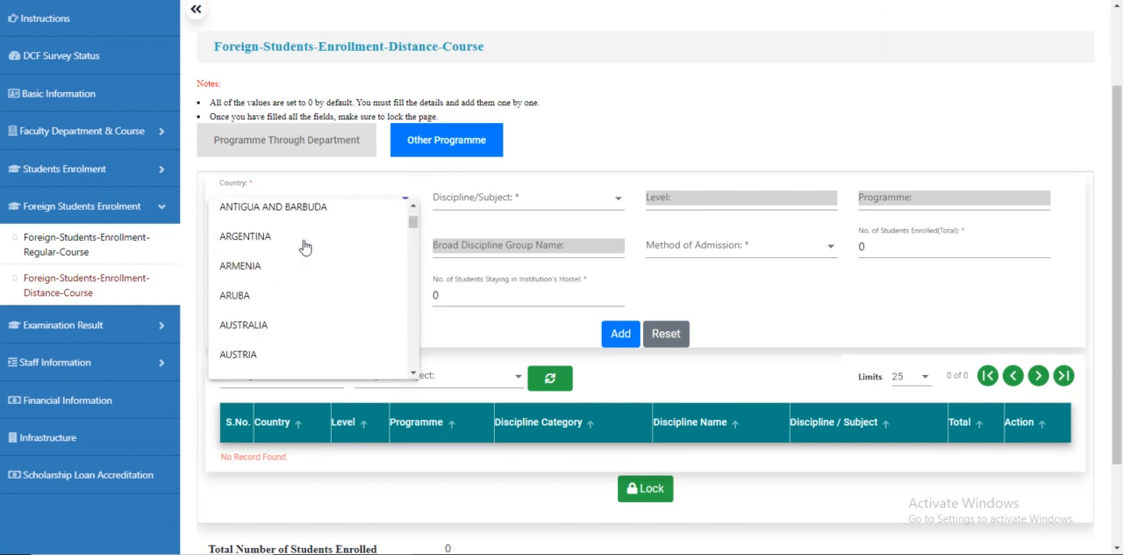
scroll(305, 246, down, 1)
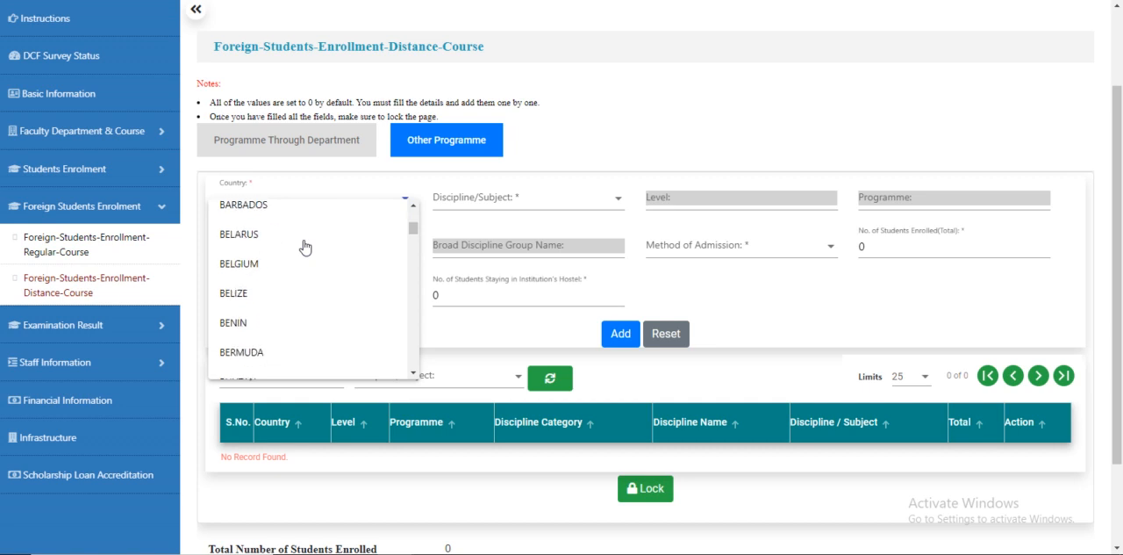
click(278, 268)
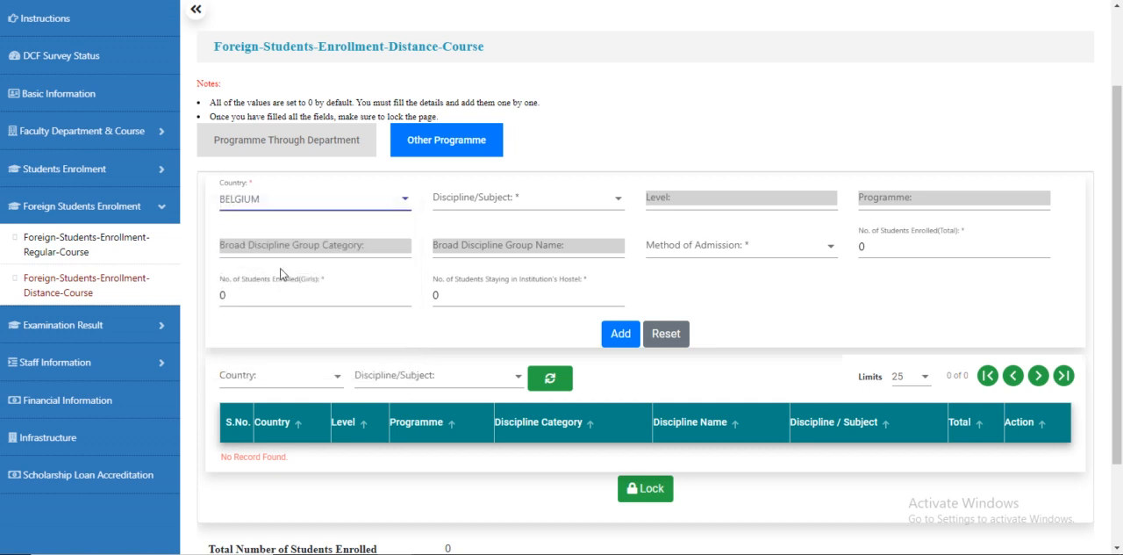
click(455, 200)
click(465, 213)
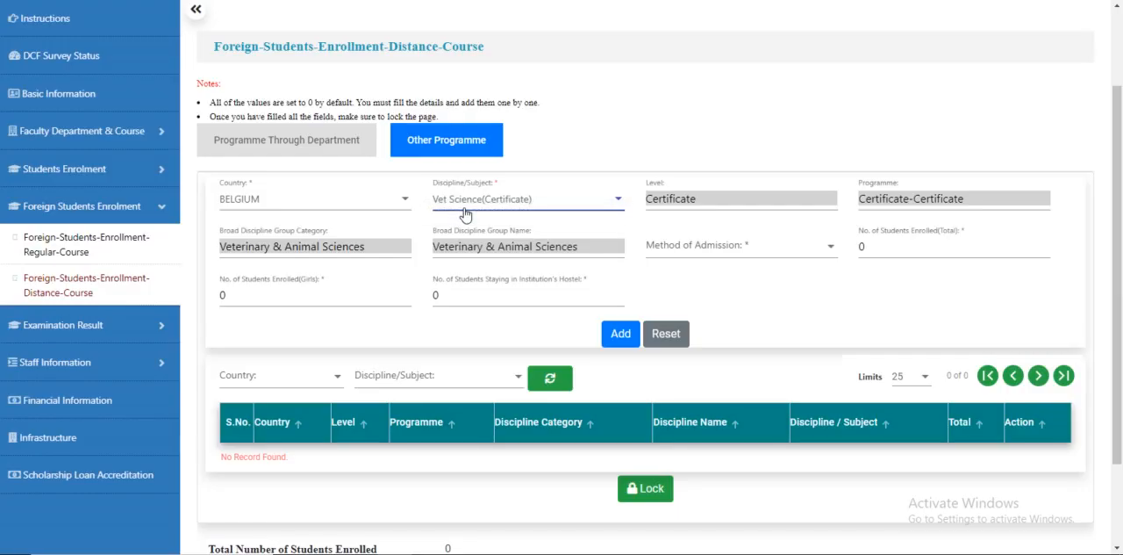
Step: Set the method of admission to Study in India and total students enrolled to 10, then add the record
click(720, 249)
click(691, 285)
click(861, 246)
text(1)
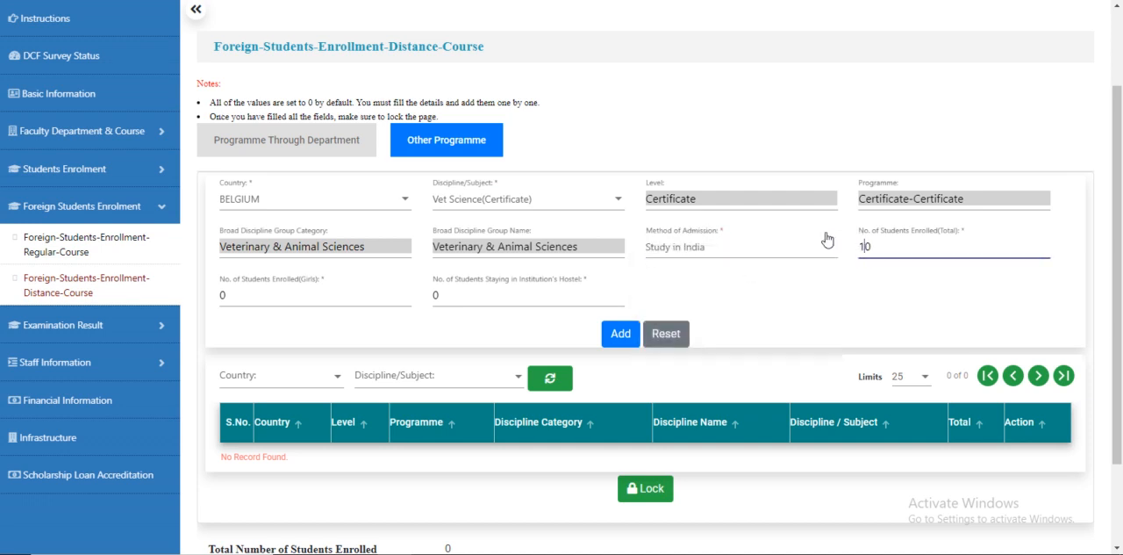
click(621, 333)
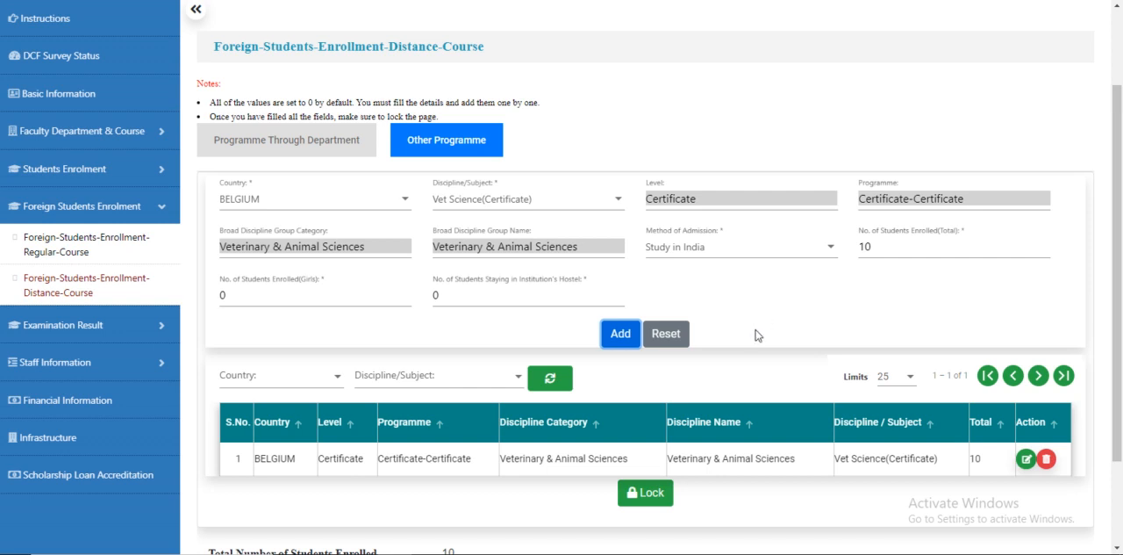
Step: Lock the distance course Other Programme records
click(648, 499)
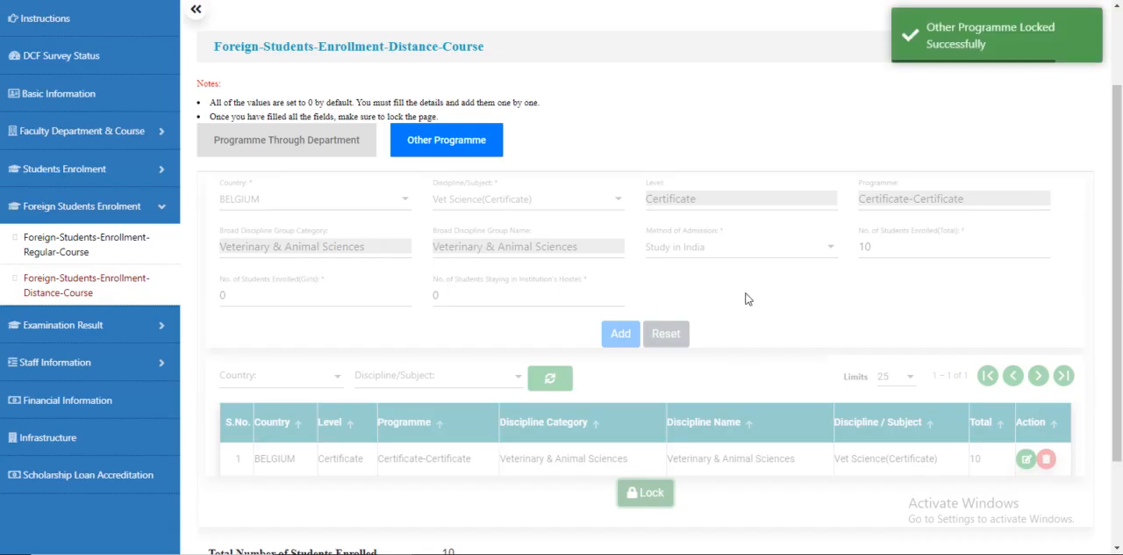
Step: On the regular course page, mark that foreign students are enrolled, set the approved intake capacity to 1000 and save
scroll(836, 256, down, 3)
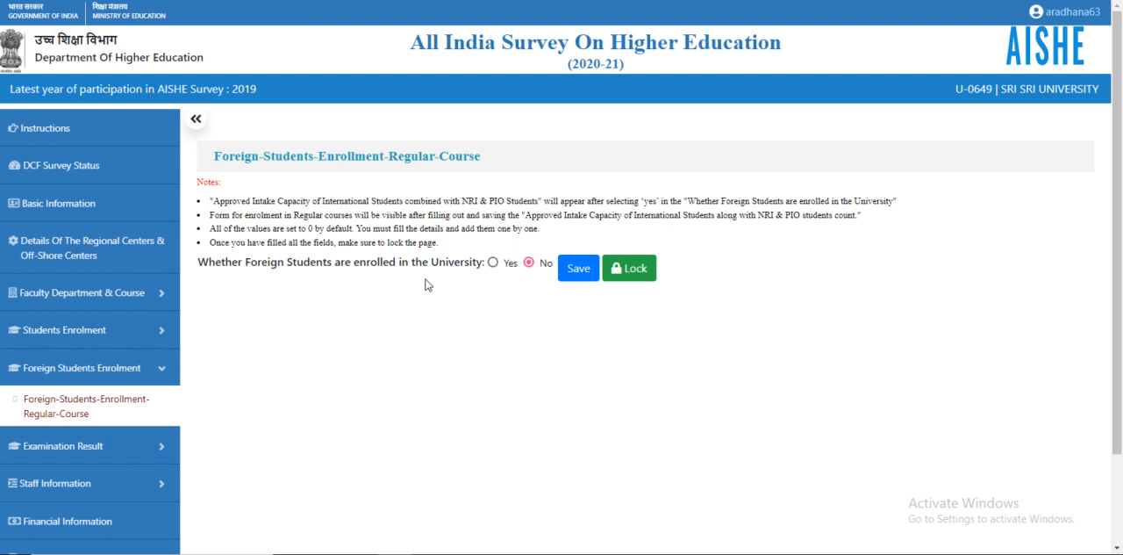
click(493, 265)
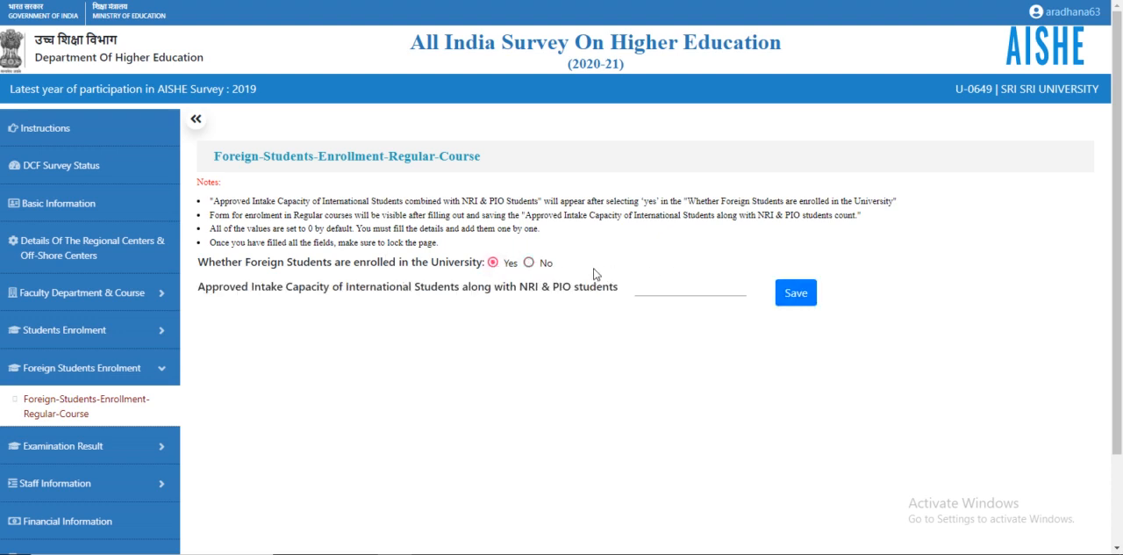
click(531, 263)
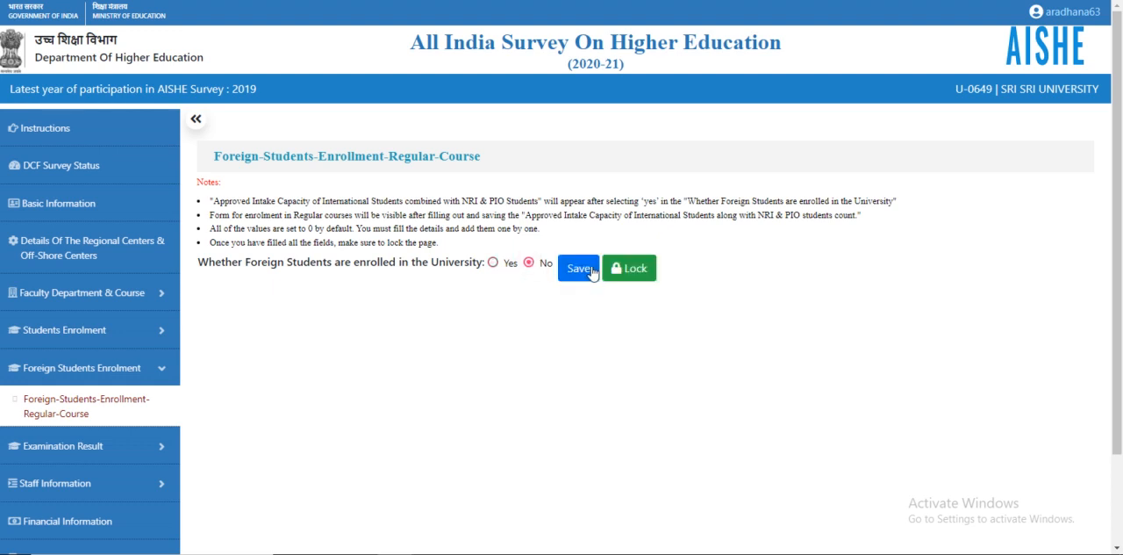
click(494, 264)
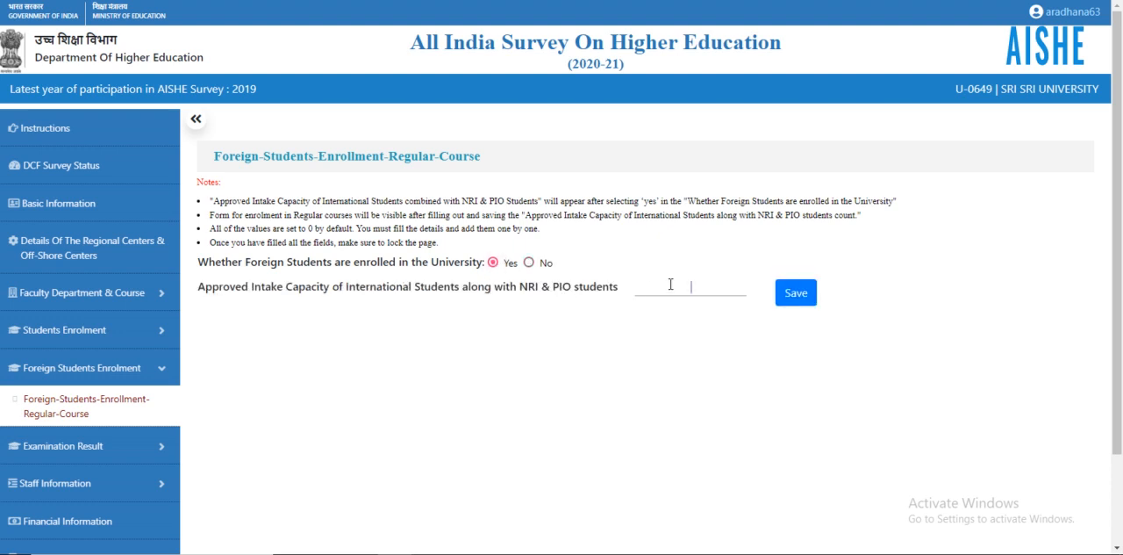
text(1000)
click(801, 295)
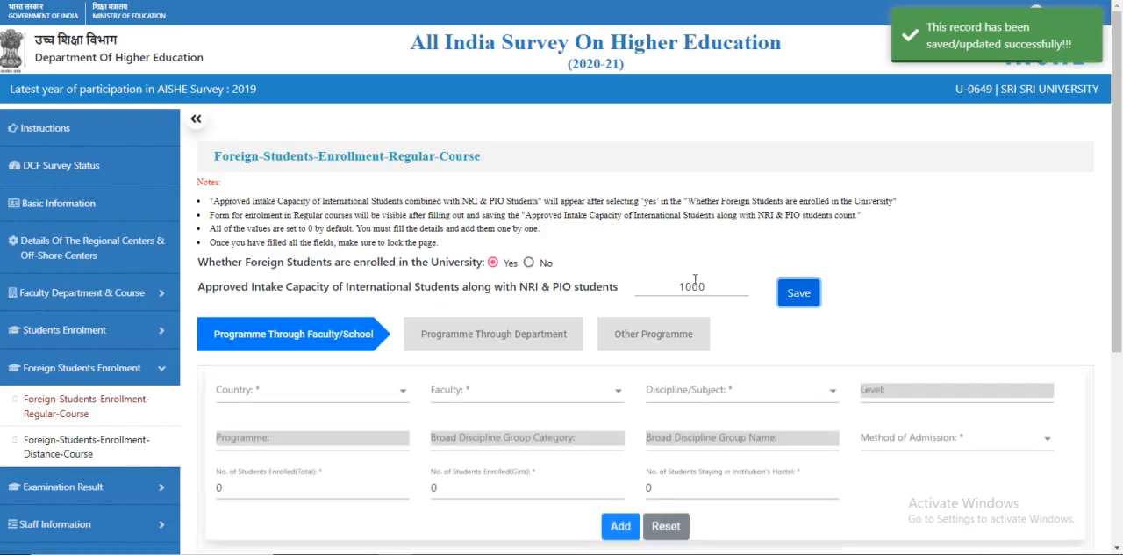
Step: In the Programme Through Faculty/School form, select ALBANIA as the country and Faculty of Art as the faculty
scroll(487, 239, down, 3)
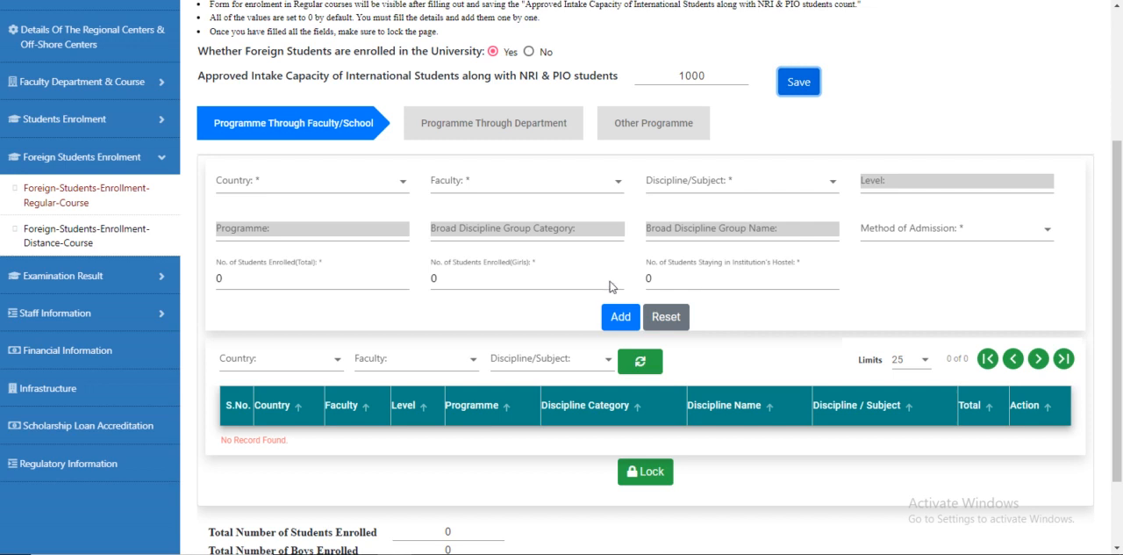
click(260, 126)
click(266, 186)
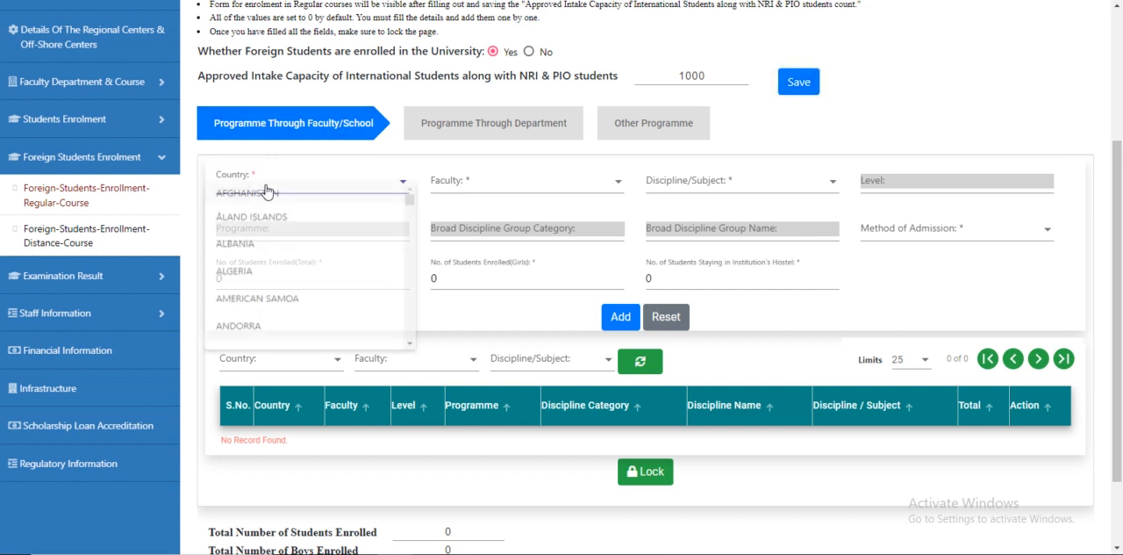
click(258, 252)
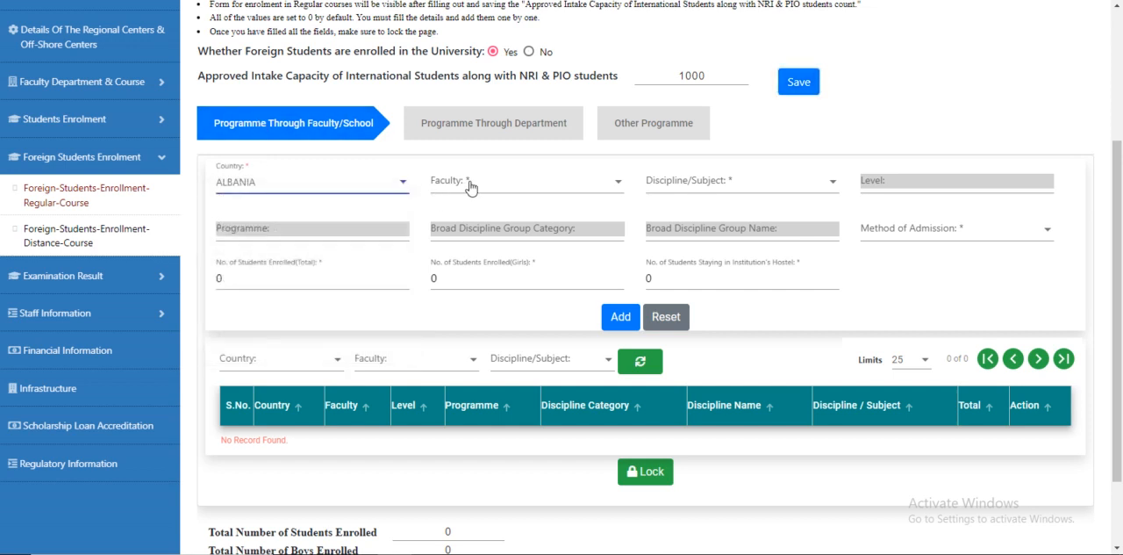
click(474, 185)
scroll(527, 228, down, 2)
scroll(529, 226, up, 3)
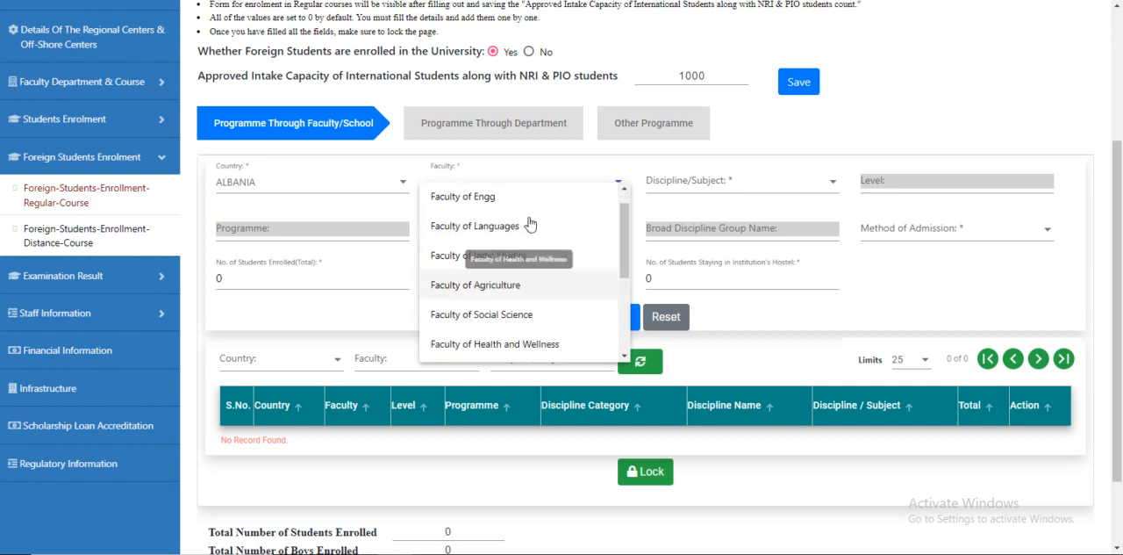
click(526, 191)
Step: Choose Science(Certificate) as the discipline/subject and Direct as the method of admission
click(683, 180)
click(671, 193)
click(932, 237)
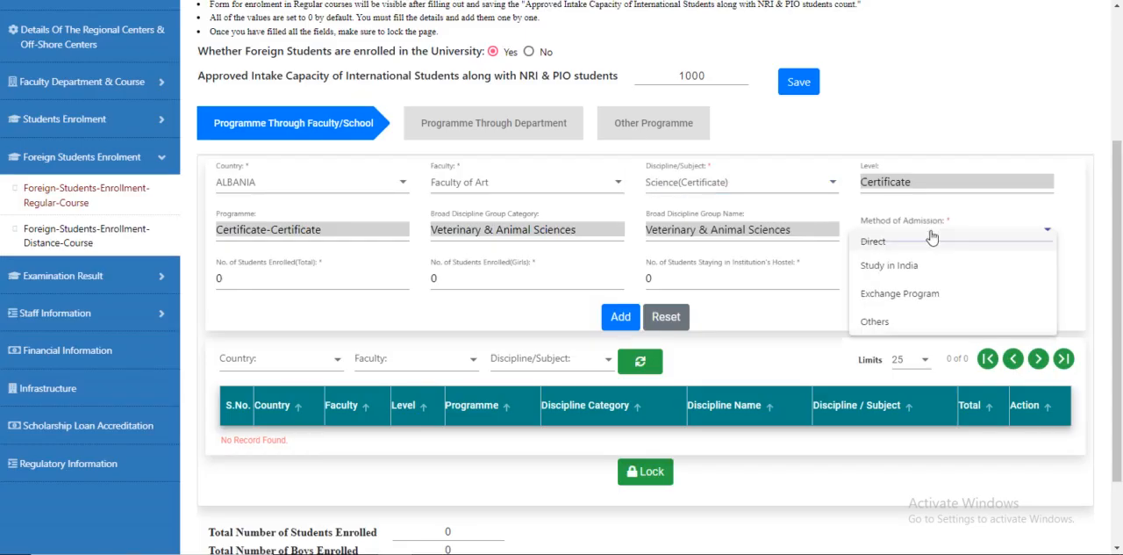
click(904, 246)
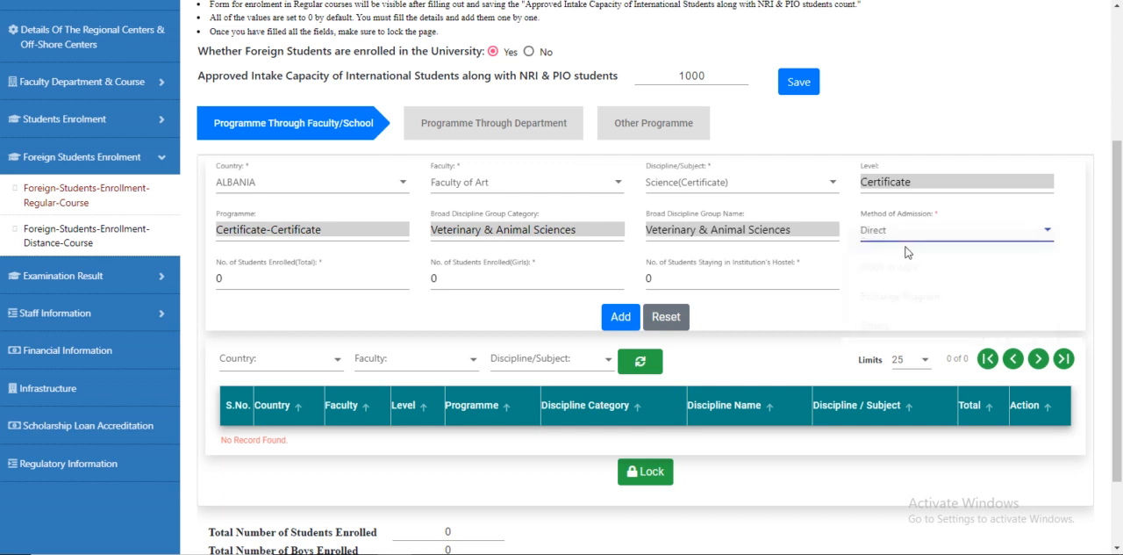
Step: Enter 100 total students, 20 girls and 20 staying in the hostel, then add the record
click(218, 280)
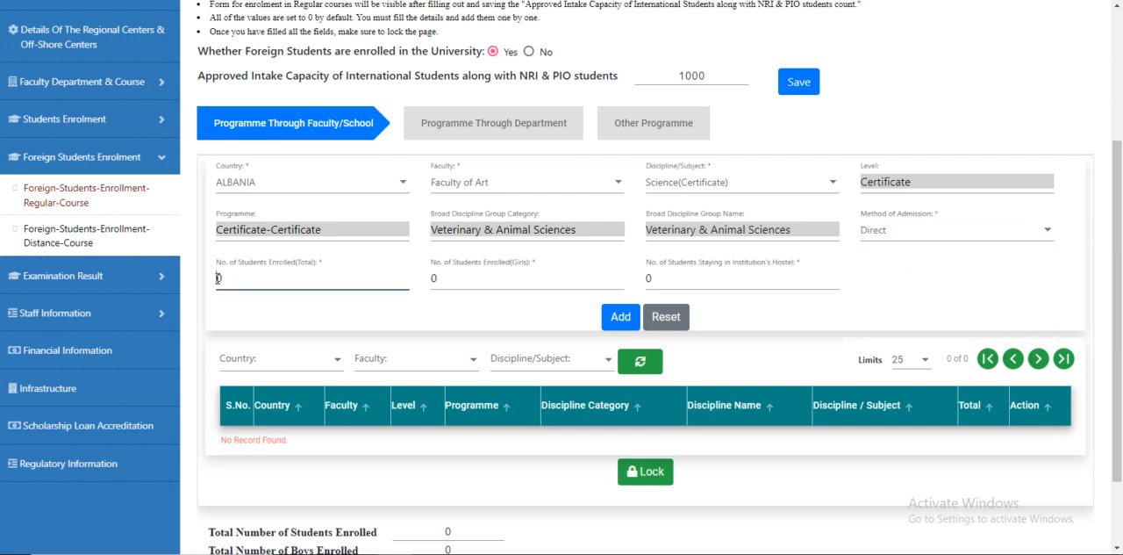
text(100)
click(434, 278)
text(2)
click(649, 277)
text(2)
click(615, 317)
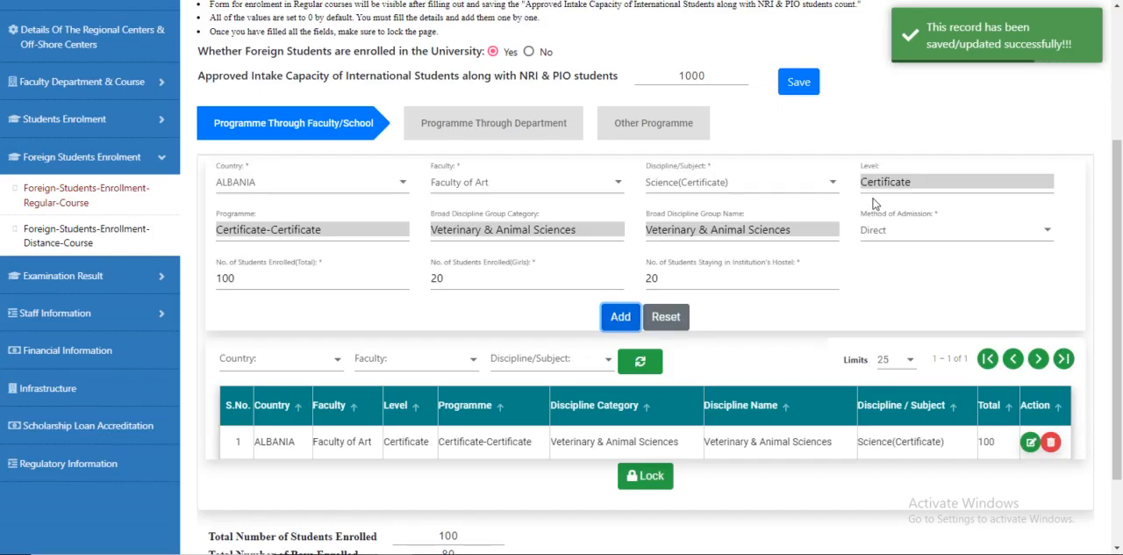
Step: Change the country to BRAZIL and the method of admission to Study in India
click(295, 189)
scroll(339, 243, down, 7)
scroll(340, 245, down, 2)
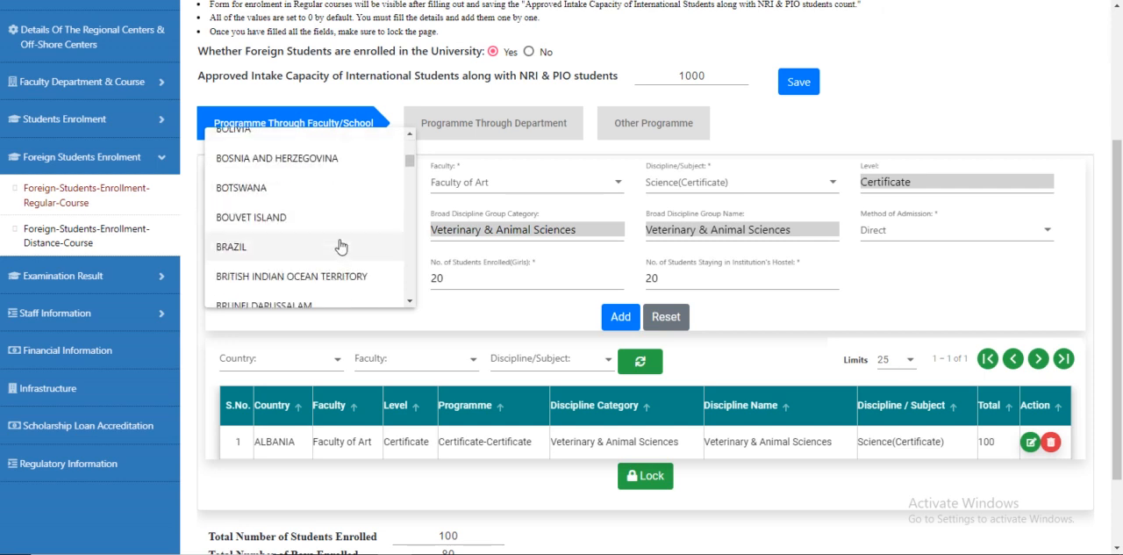
click(330, 249)
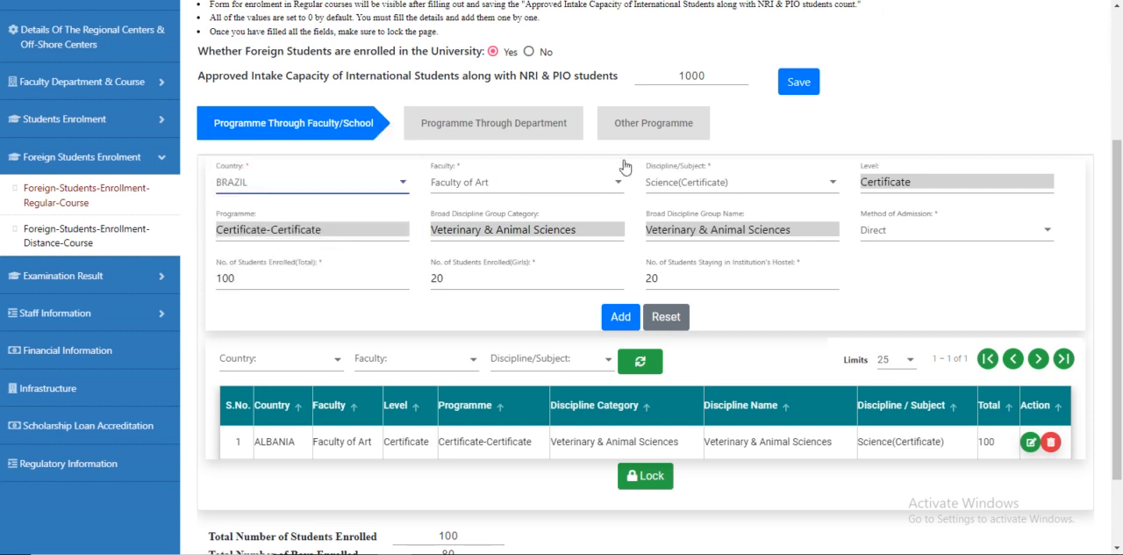
click(905, 237)
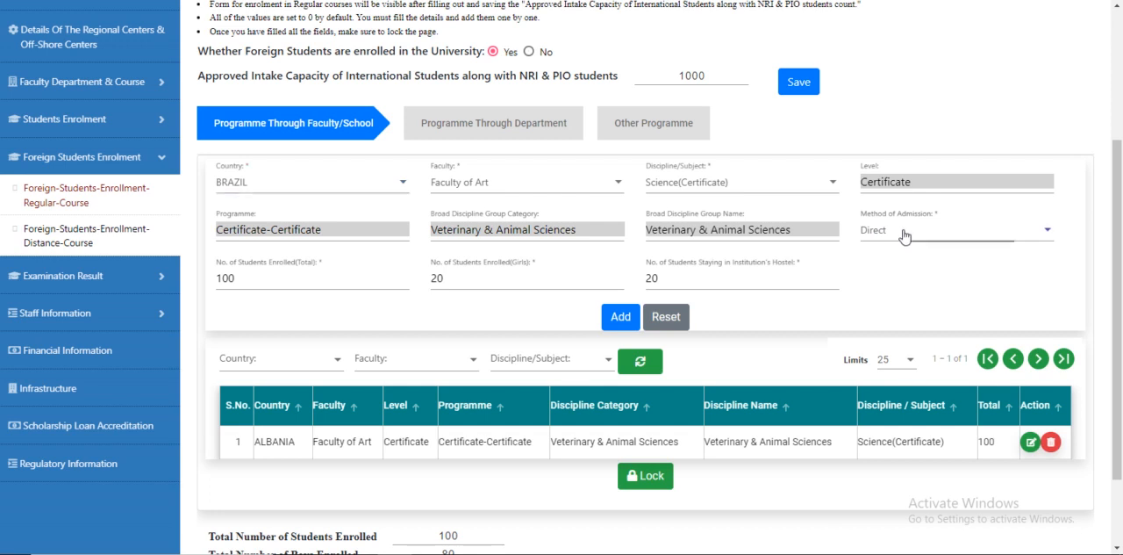
click(903, 266)
Step: Set total students to 107, girls to 50 and hostel students to 60, then add the record
click(228, 278)
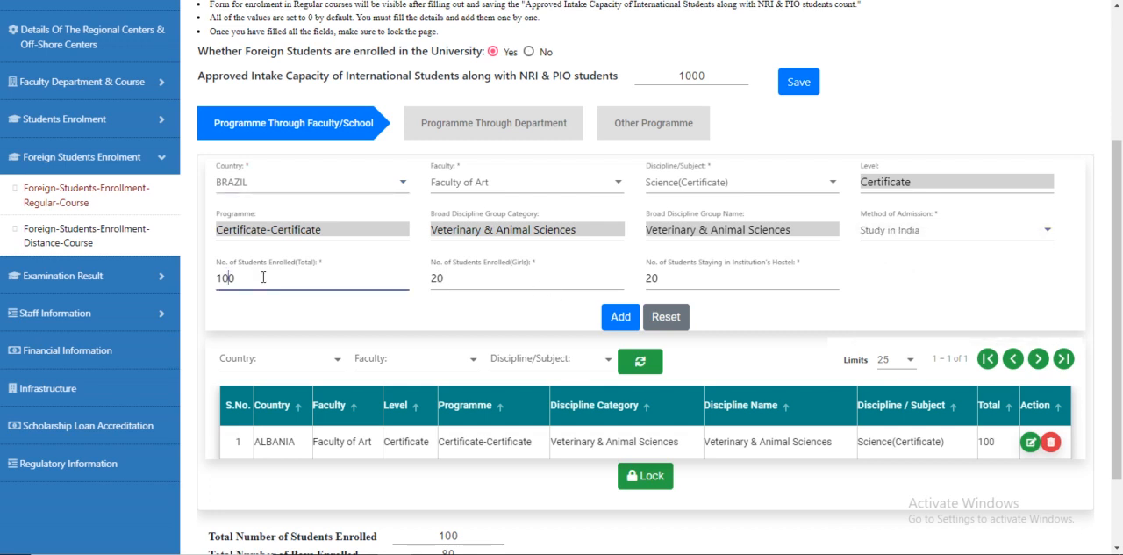
key(BackSpace)
click(436, 278)
text(50)
click(448, 313)
click(649, 278)
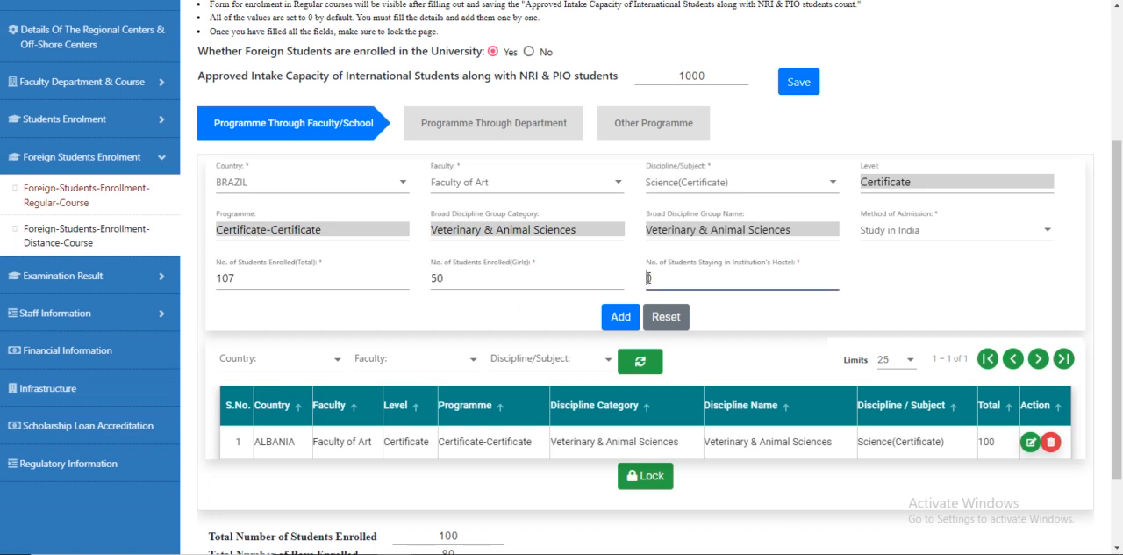
text(6)
click(617, 318)
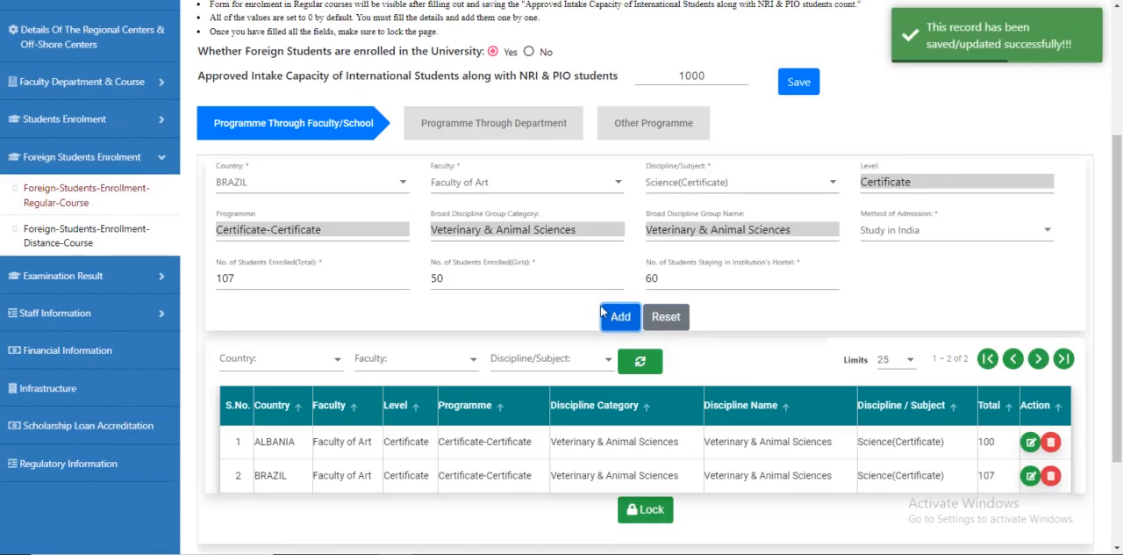
Step: Lock the regular course Programme Through Faculty/School records and open the distance course enrolment page
click(648, 510)
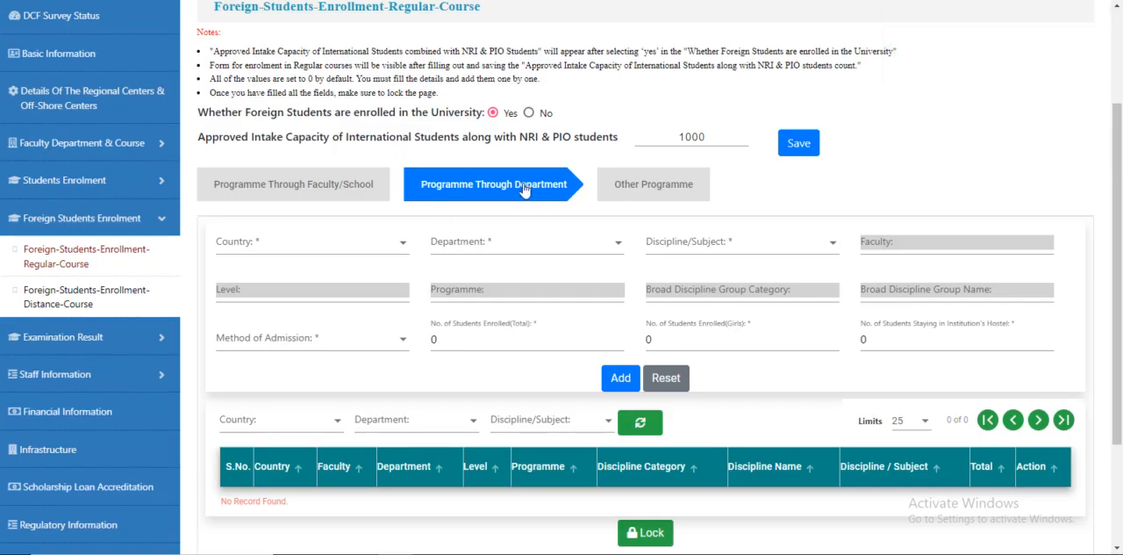
click(88, 294)
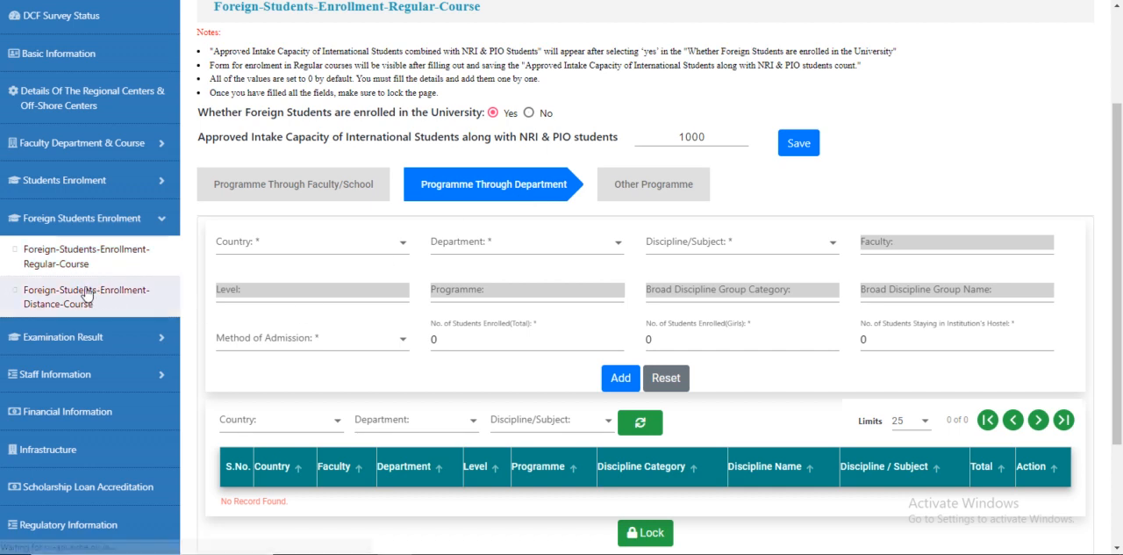
scroll(281, 244, up, 1)
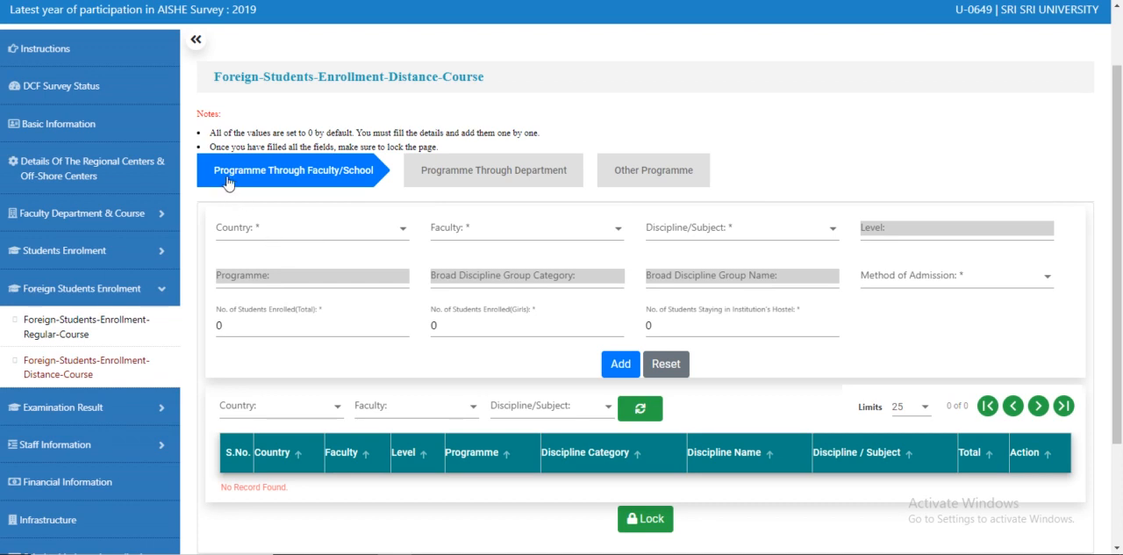
Step: In the distance Programme Through Faculty/School form, select AUSTRALIA, Faculty of Art and Arts(Under Graduate) as the discipline/subject
click(265, 230)
scroll(281, 322, down, 5)
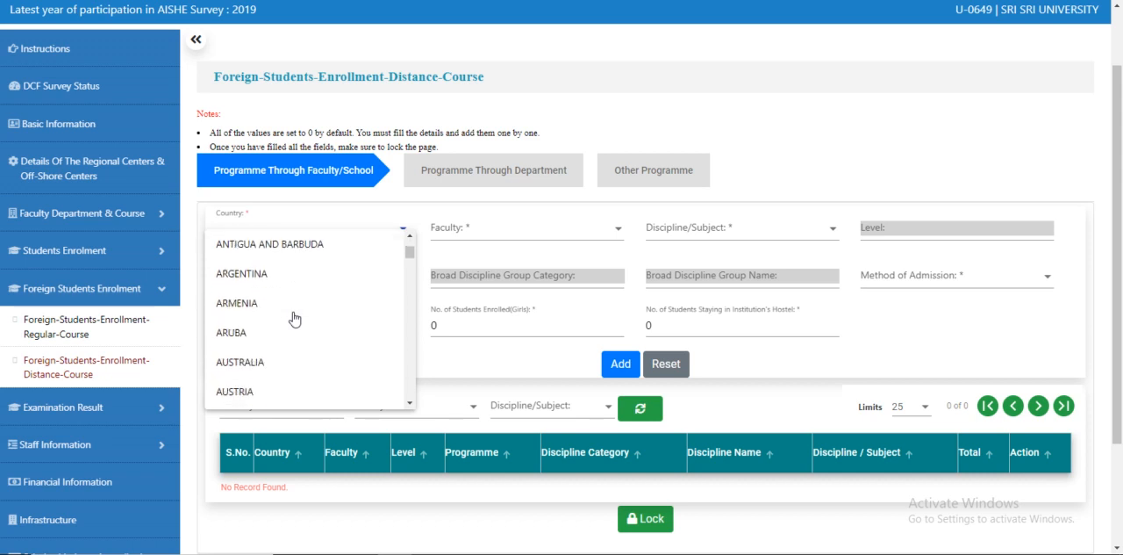
click(260, 344)
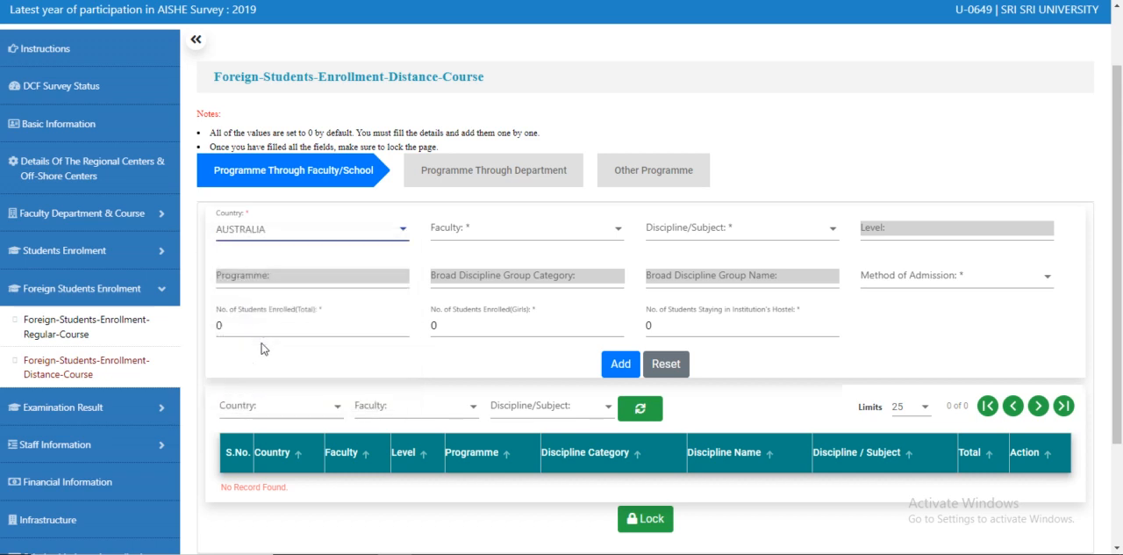
click(483, 230)
click(484, 242)
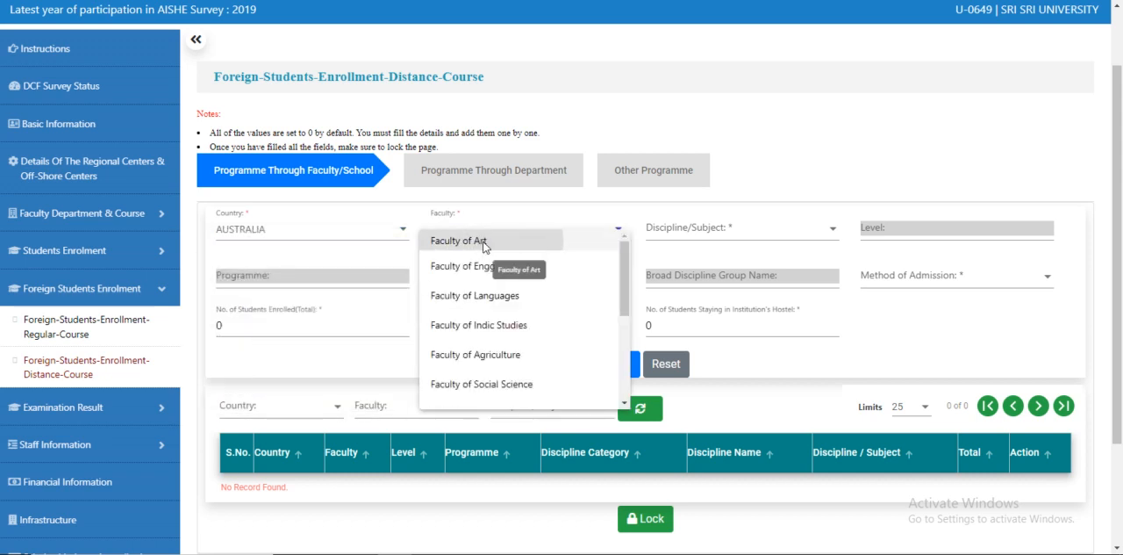
click(700, 235)
click(701, 246)
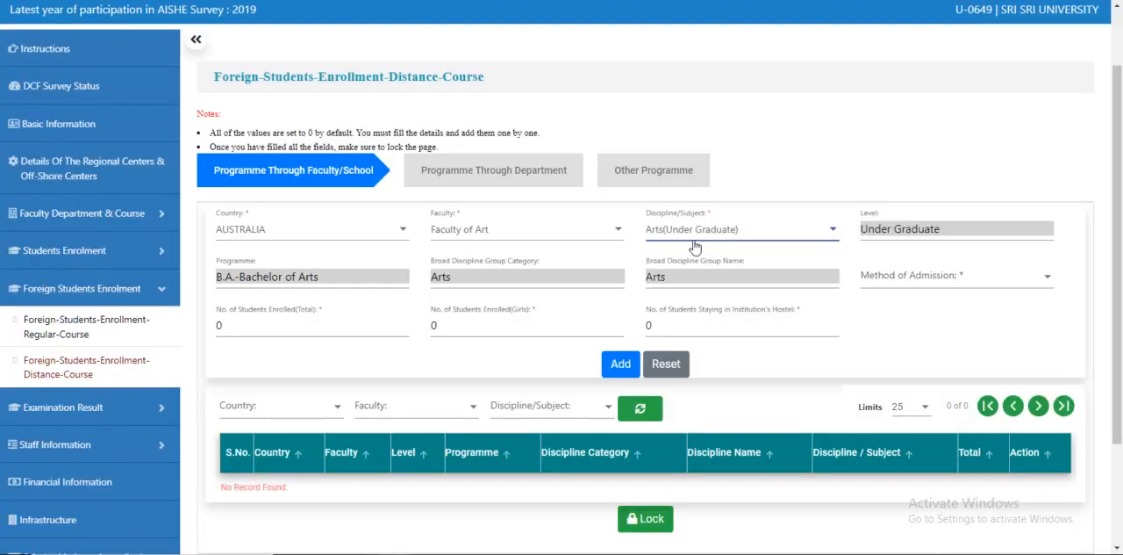
Step: Set the method of admission to Study in India, enter 100 total, 70 girls and 40 hostel students, and add the record
click(863, 274)
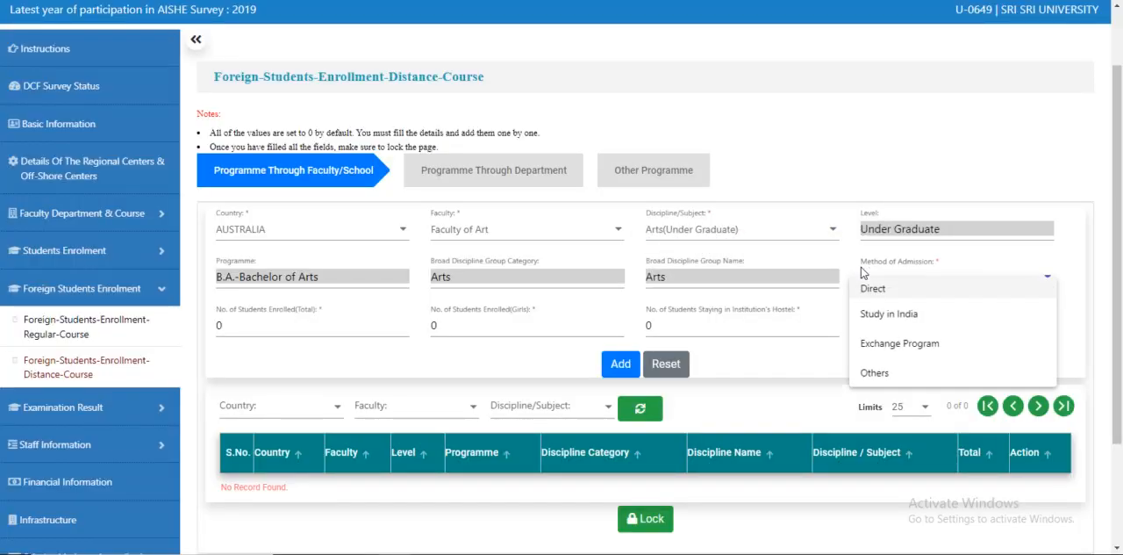
click(906, 314)
click(218, 325)
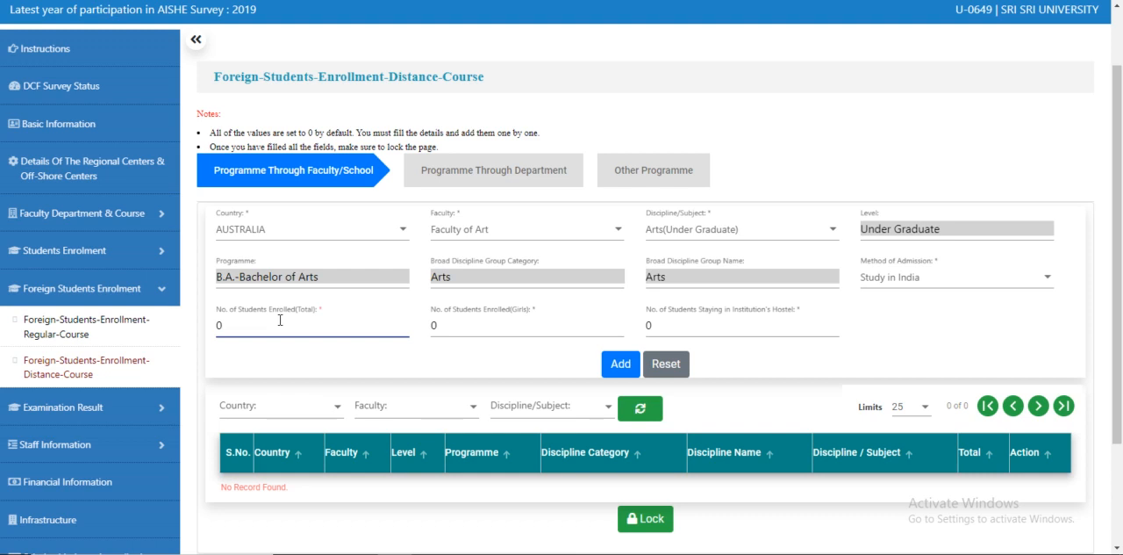
text(100)
drag(437, 324, 432, 326)
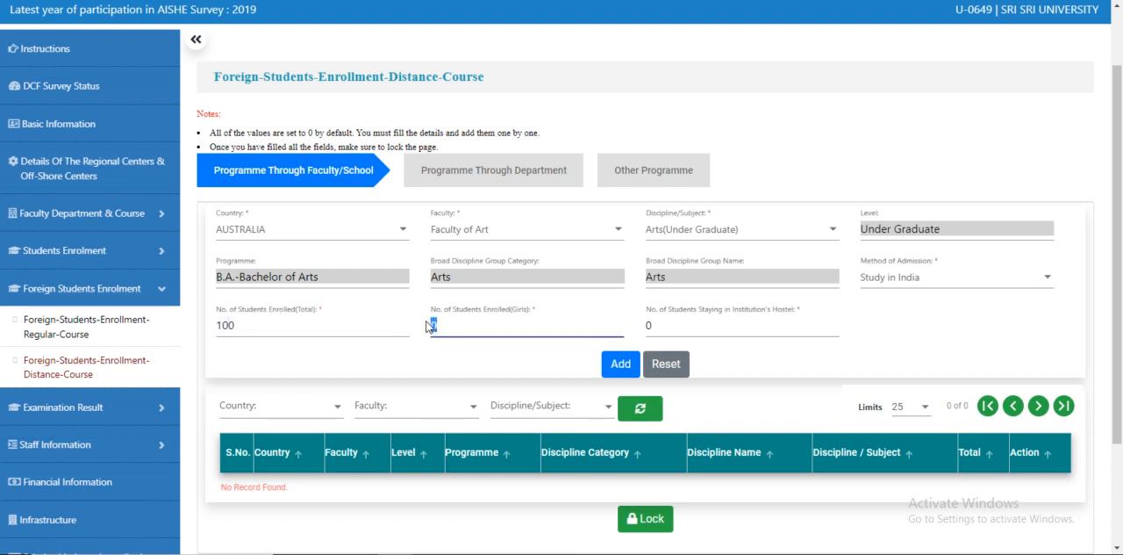
text(70)
click(650, 327)
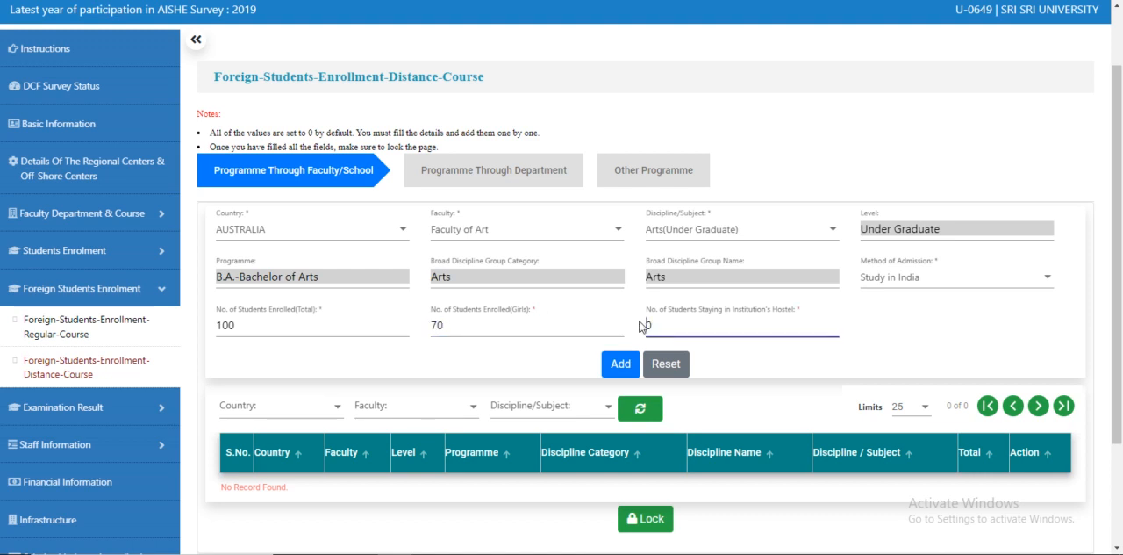
text(4)
click(612, 363)
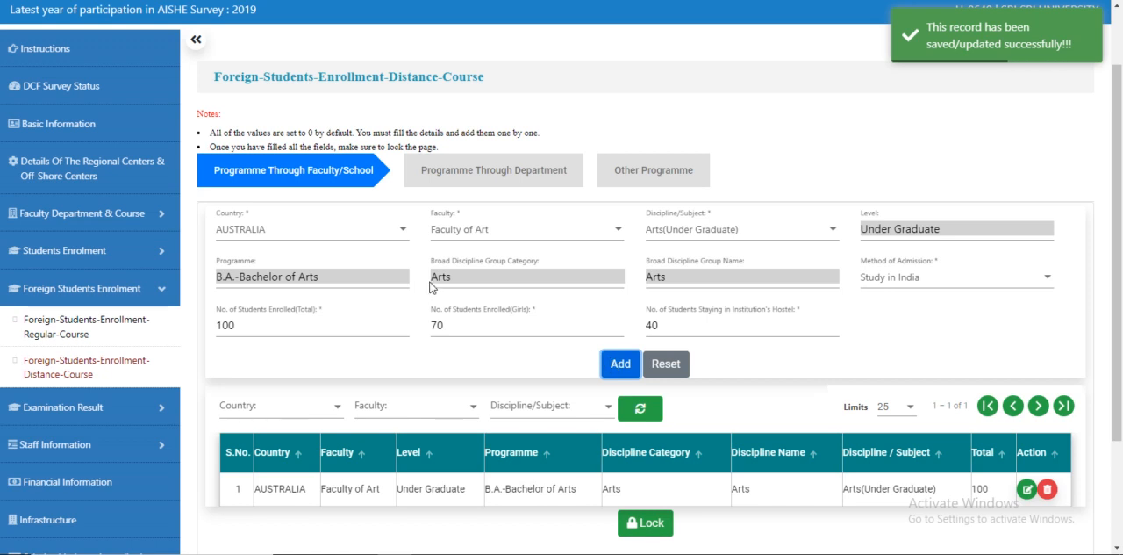
Step: Lock the distance course Programme Through Faculty/School records
scroll(430, 286, down, 3)
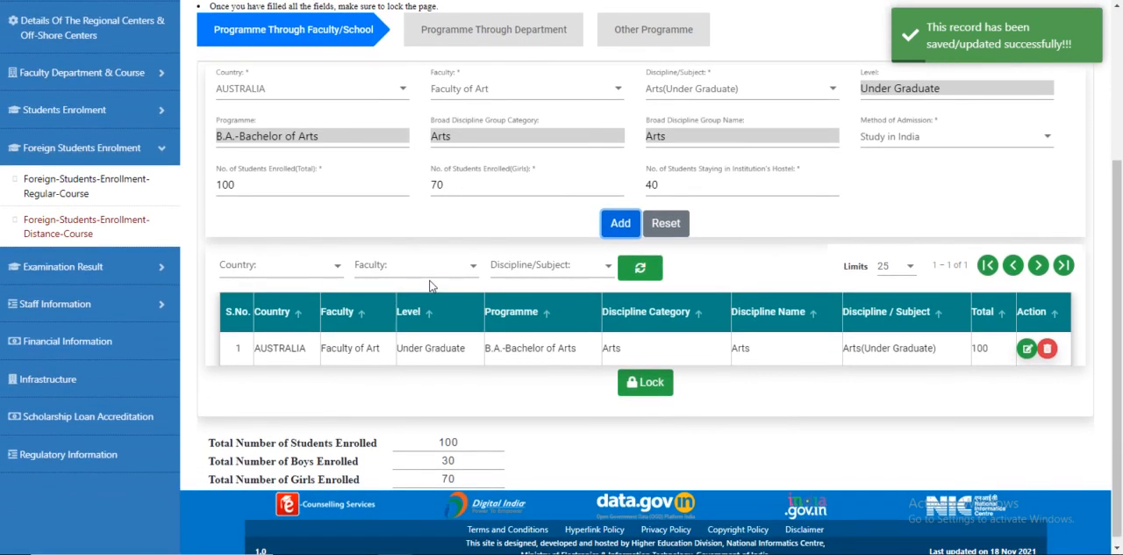
scroll(430, 287, up, 1)
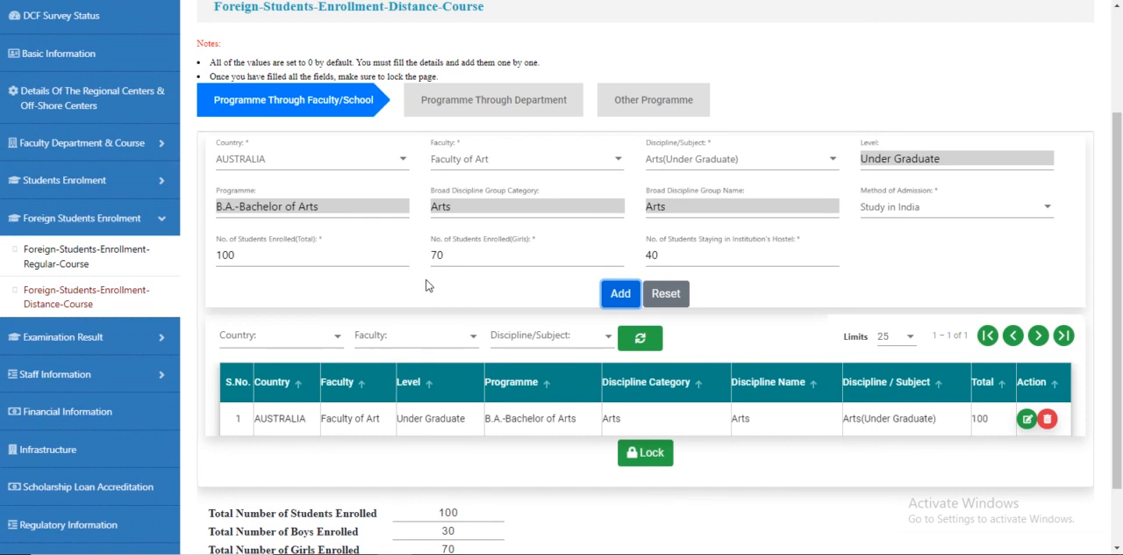
click(649, 454)
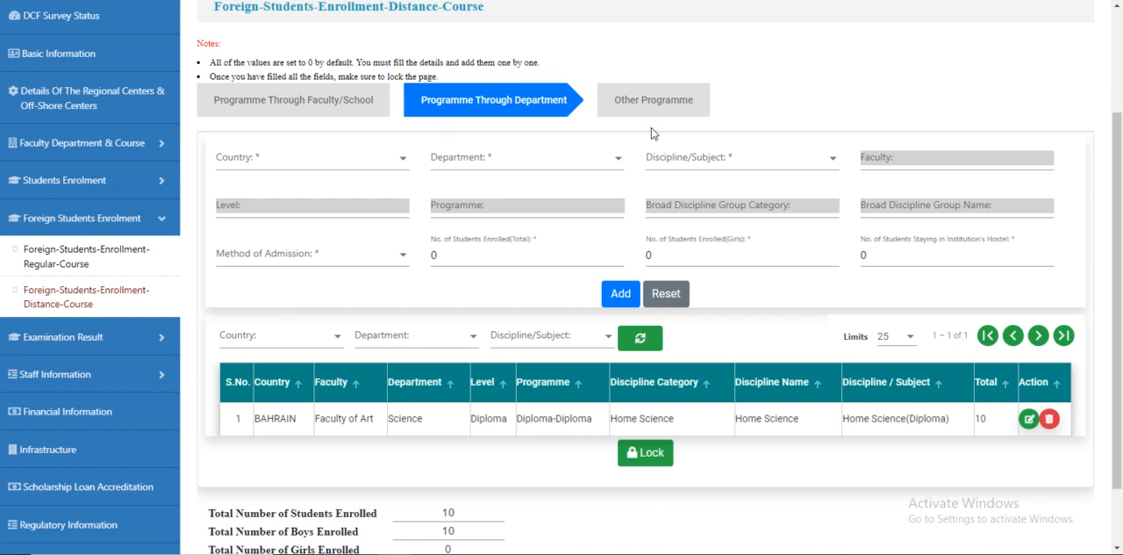
scroll(672, 395, down, 2)
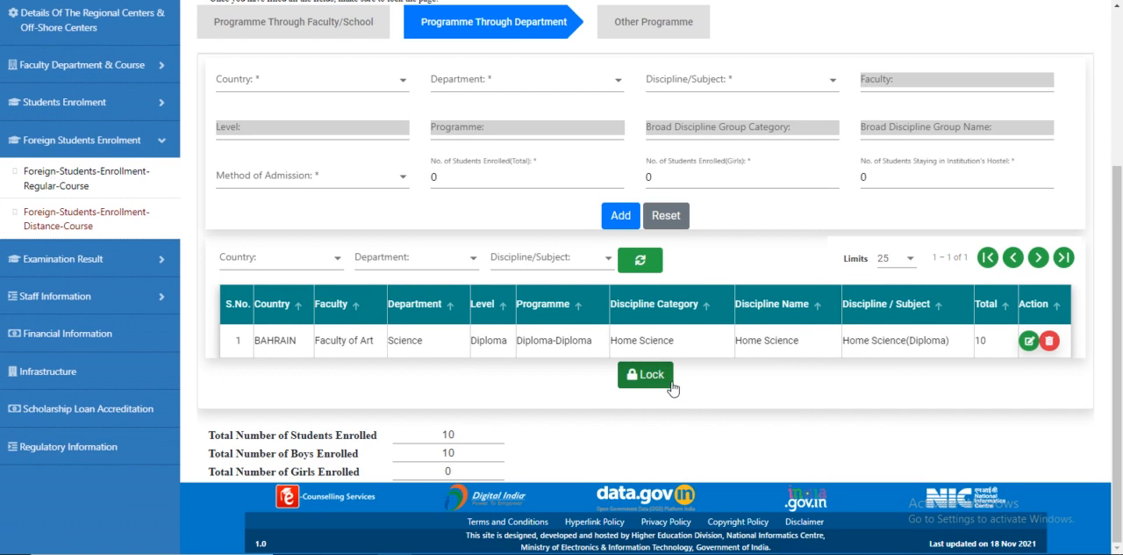
scroll(673, 388, up, 5)
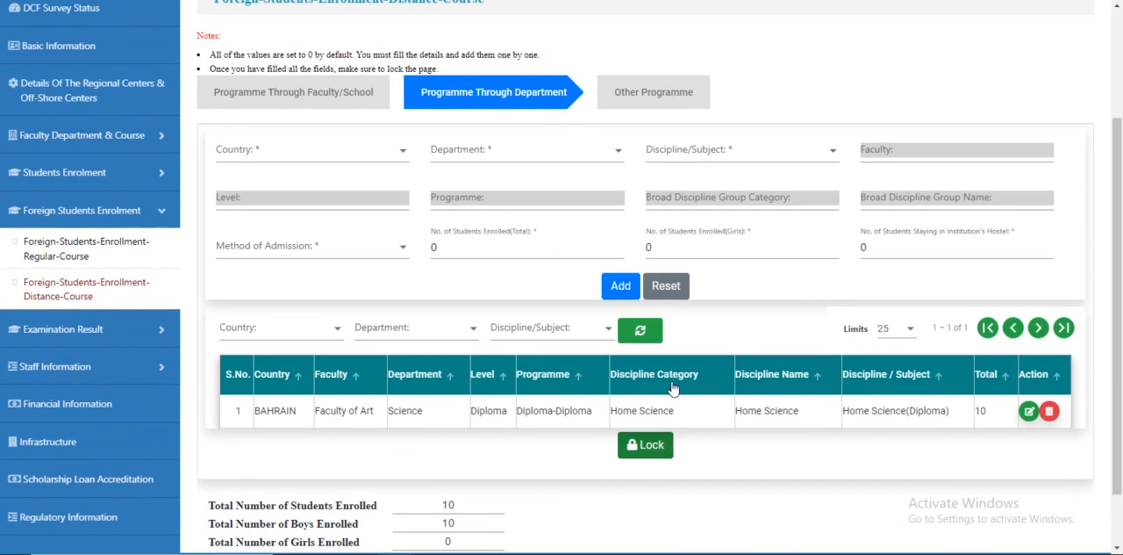